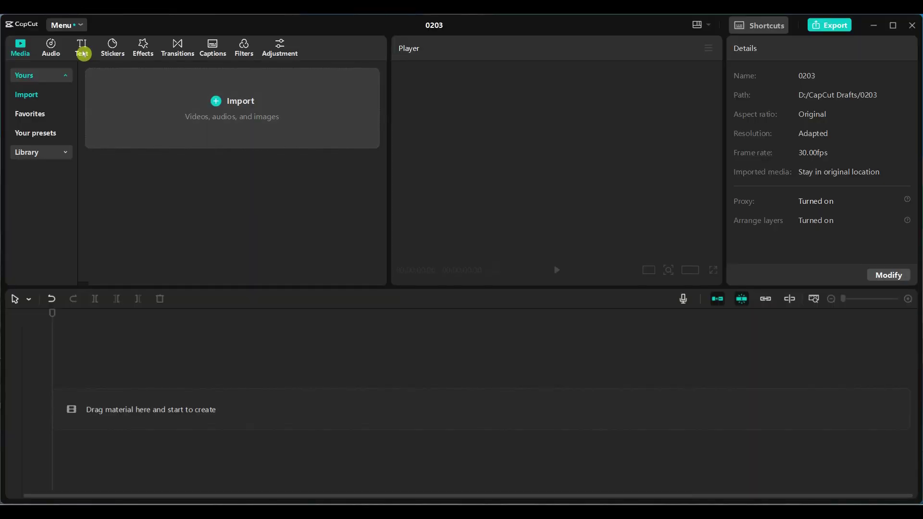
Add a default text clip to the timeline and stretch it to 10 seconds
{"action": "left_click", "coordinate": [83, 50]}
{"action": "left_click_drag", "start_coordinate": [115, 99], "coordinate": [115, 407]}
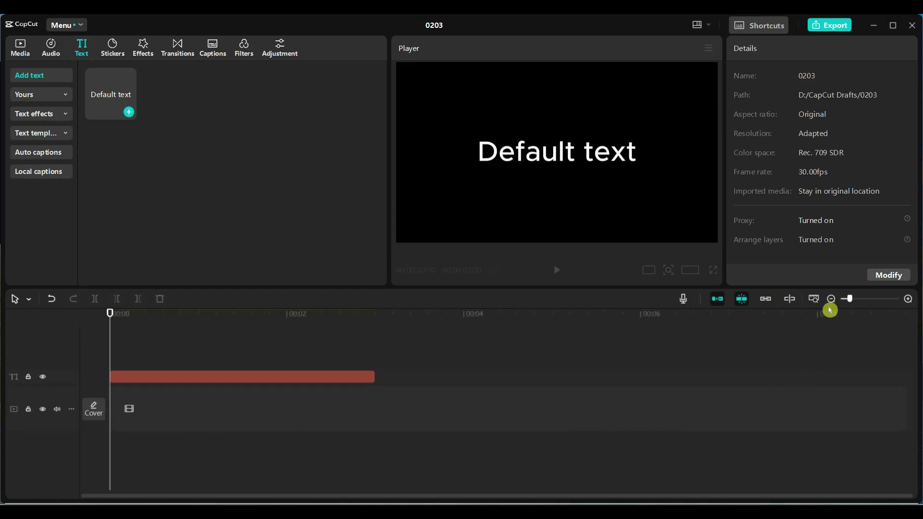
{"action": "left_click_drag", "start_coordinate": [319, 377], "coordinate": [798, 388]}
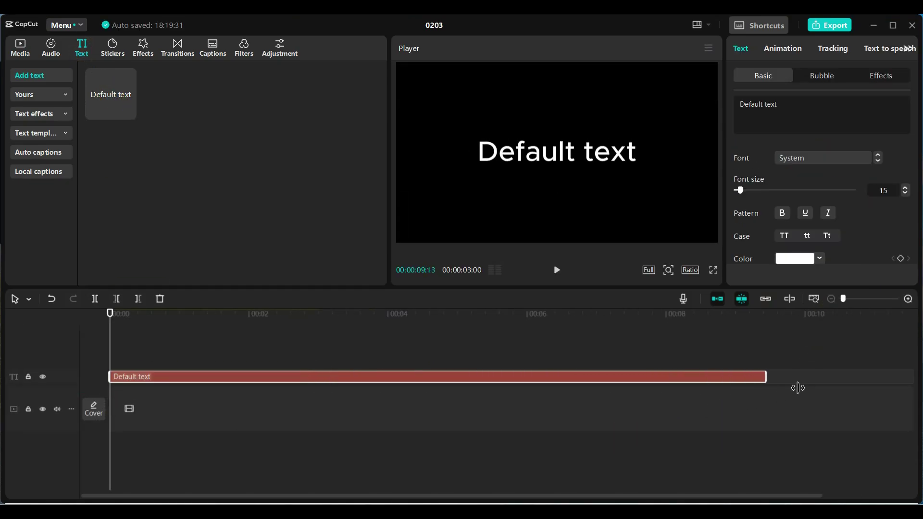
{"action": "left_click_drag", "start_coordinate": [807, 391], "coordinate": [806, 390]}
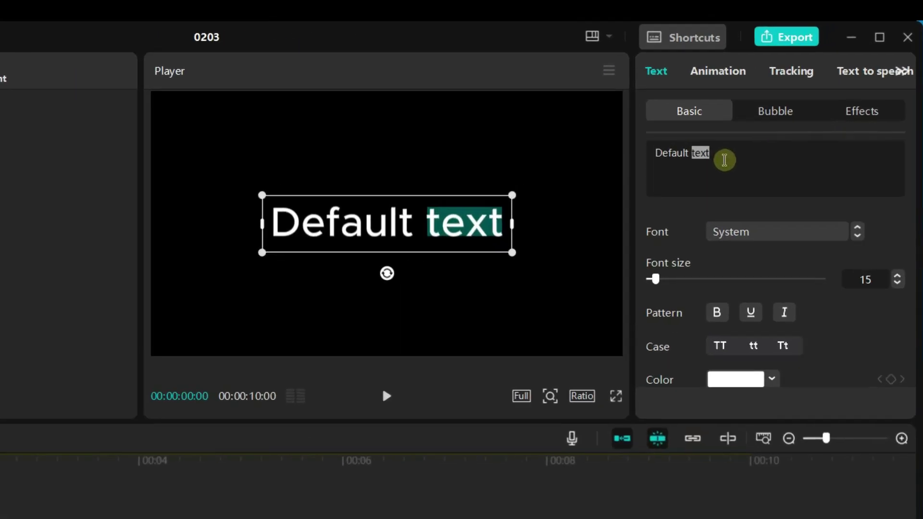
Change the text to CAPCUT in the Impact font and enlarge it in the preview
{"action": "triple_click", "coordinate": [787, 109]}
{"action": "type", "text": "C"}
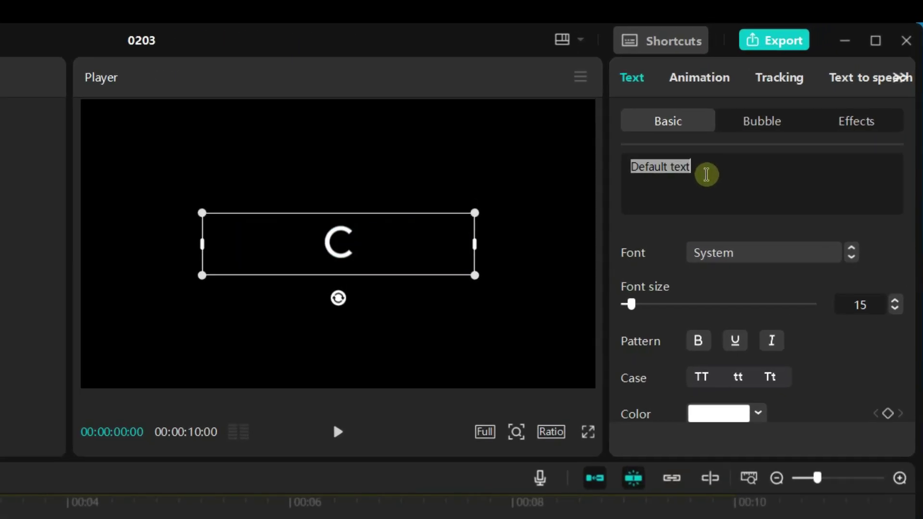
{"action": "type", "text": "APC"}
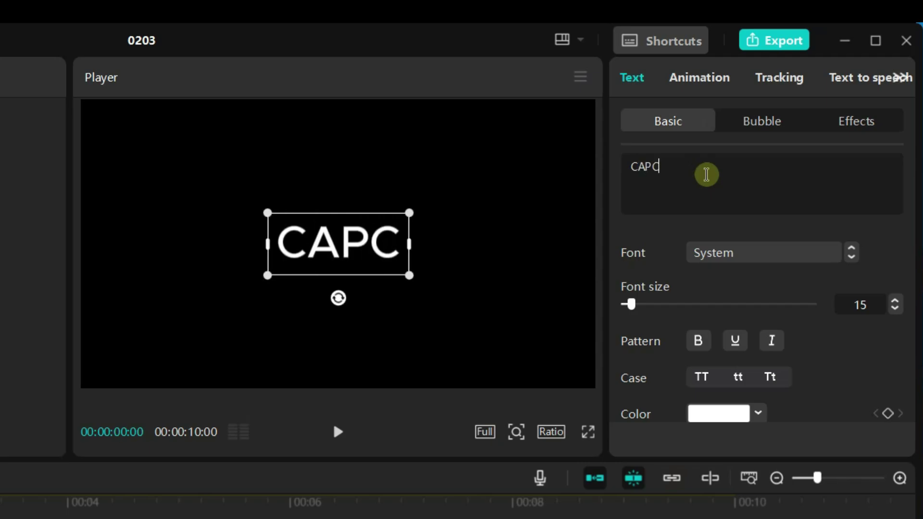
{"action": "type", "text": "UT"}
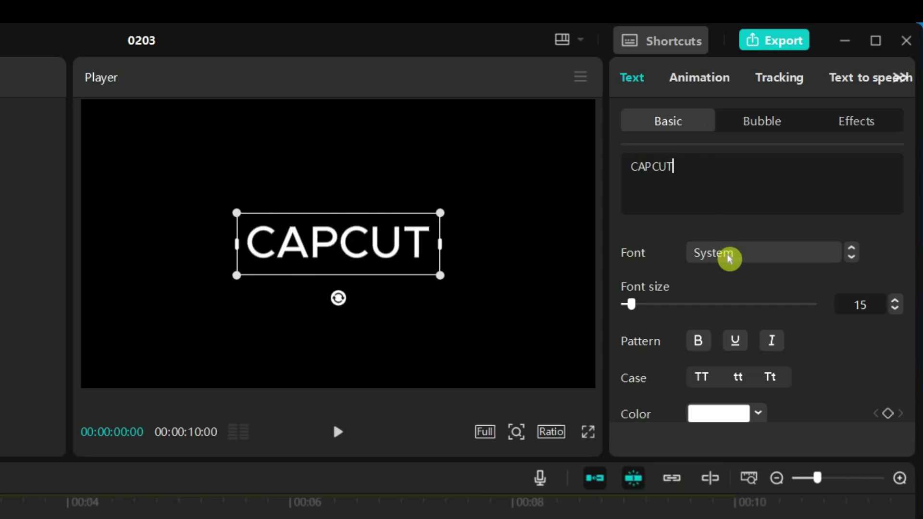
{"action": "left_click", "coordinate": [729, 257]}
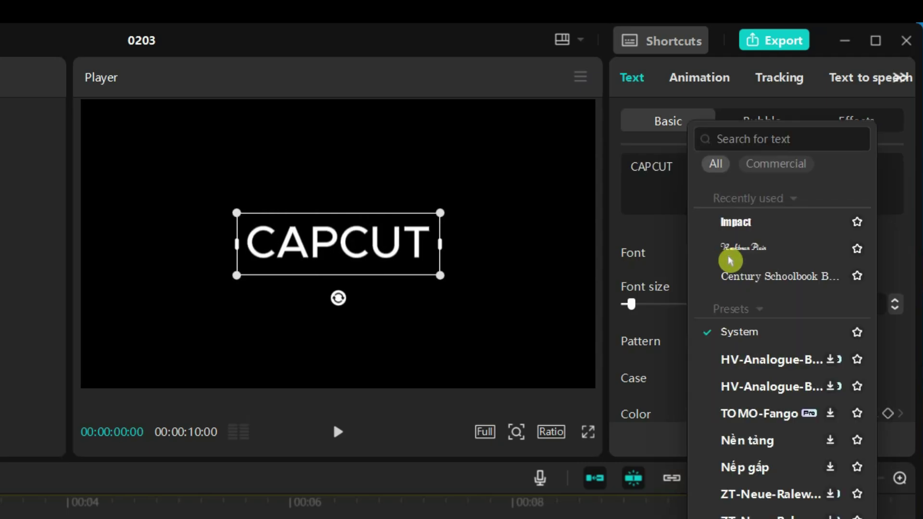
{"action": "left_click", "coordinate": [739, 224]}
{"action": "left_click", "coordinate": [429, 312]}
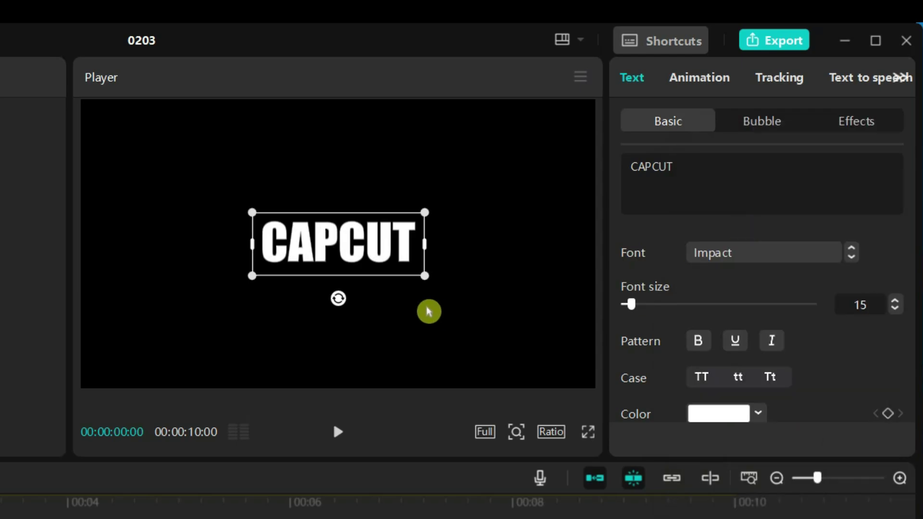
{"action": "left_click_drag", "start_coordinate": [427, 280], "coordinate": [493, 304]}
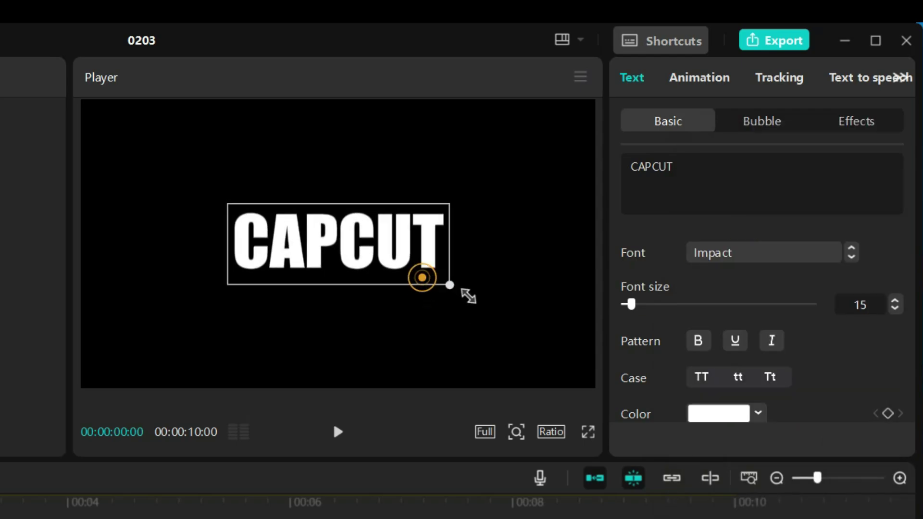
{"action": "left_click", "coordinate": [487, 306]}
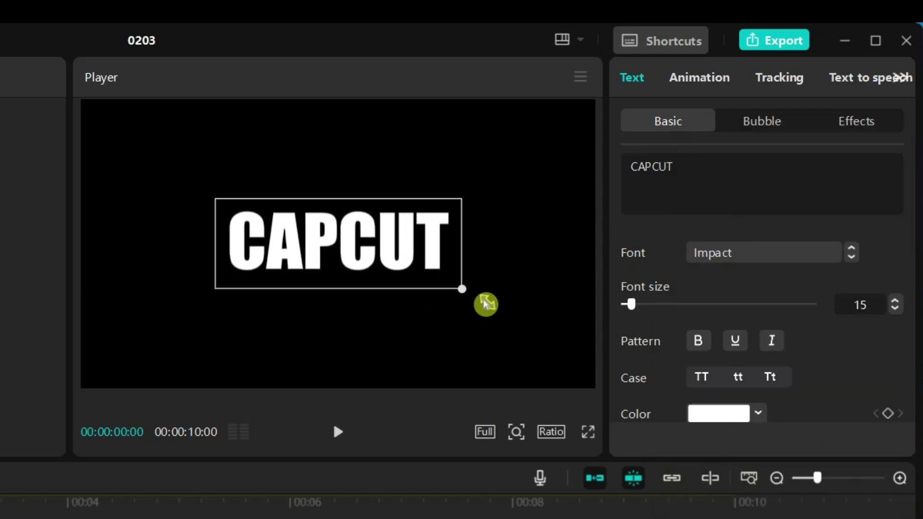
{"action": "scroll", "coordinate": [804, 346], "scroll_direction": "down", "scroll_amount": 1}
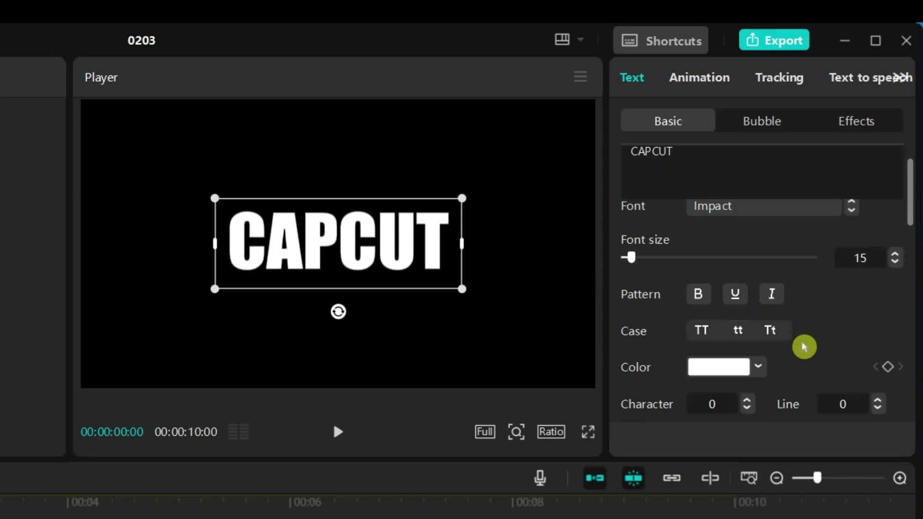
{"action": "scroll", "coordinate": [803, 344], "scroll_direction": "down", "scroll_amount": 2}
{"action": "scroll", "coordinate": [787, 318], "scroll_direction": "down", "scroll_amount": 2}
Raise the CAPCUT character spacing to 10 so the letters spread wide
{"action": "double_click", "coordinate": [748, 255]}
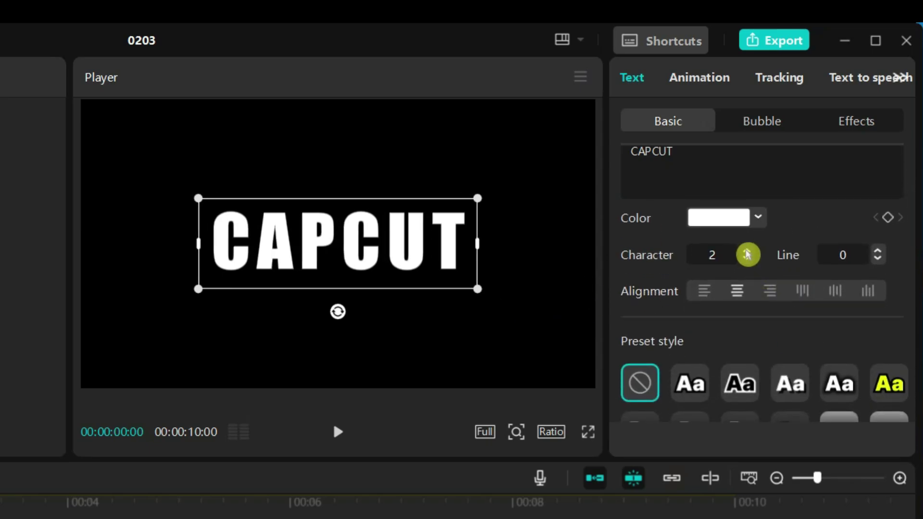
{"action": "left_click", "coordinate": [748, 254]}
{"action": "double_click", "coordinate": [748, 254]}
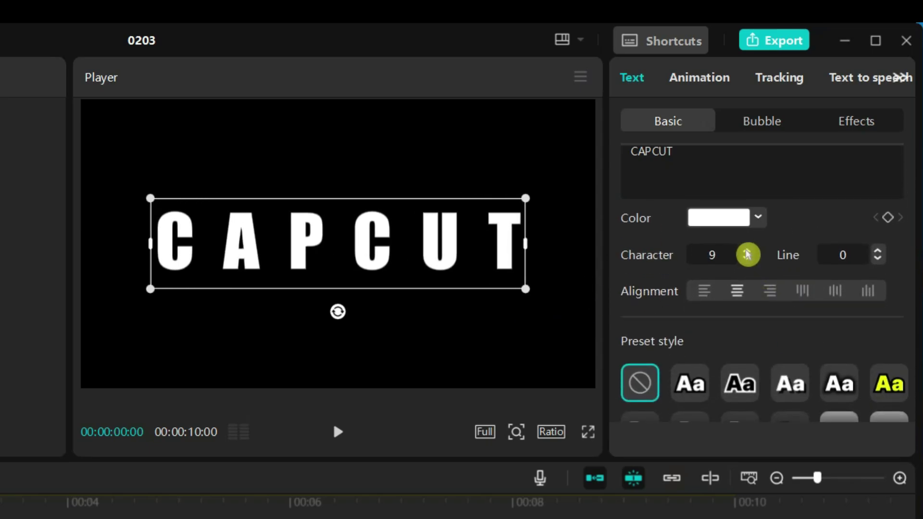
{"action": "left_click", "coordinate": [748, 254]}
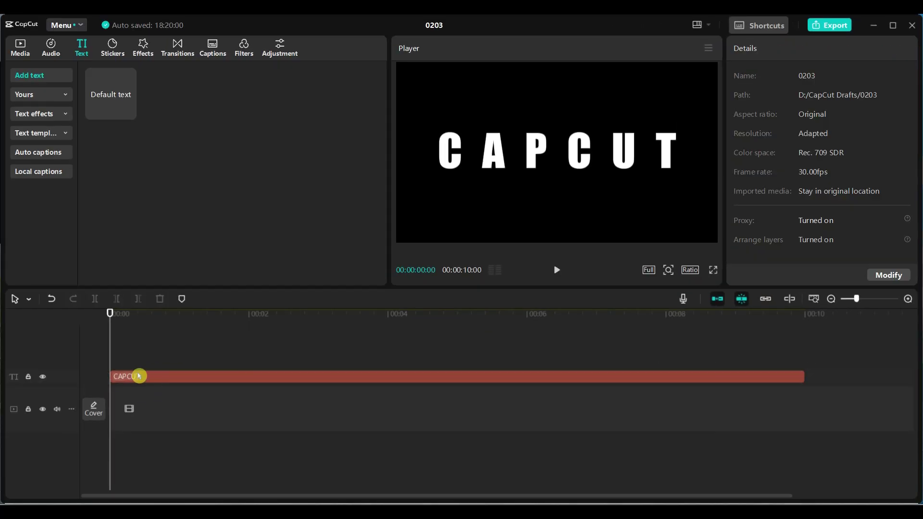
{"action": "left_click", "coordinate": [150, 379]}
Duplicate the CAPCUT clip onto a new track and make the lower copy a compound clip
{"action": "key", "text": "ctrl+c"}
{"action": "key", "text": "ctrl+v"}
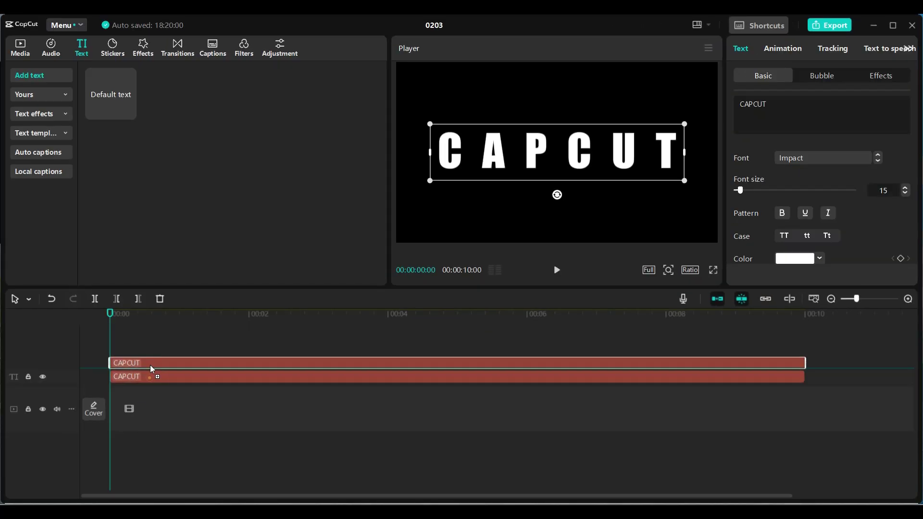
{"action": "left_click", "coordinate": [190, 383]}
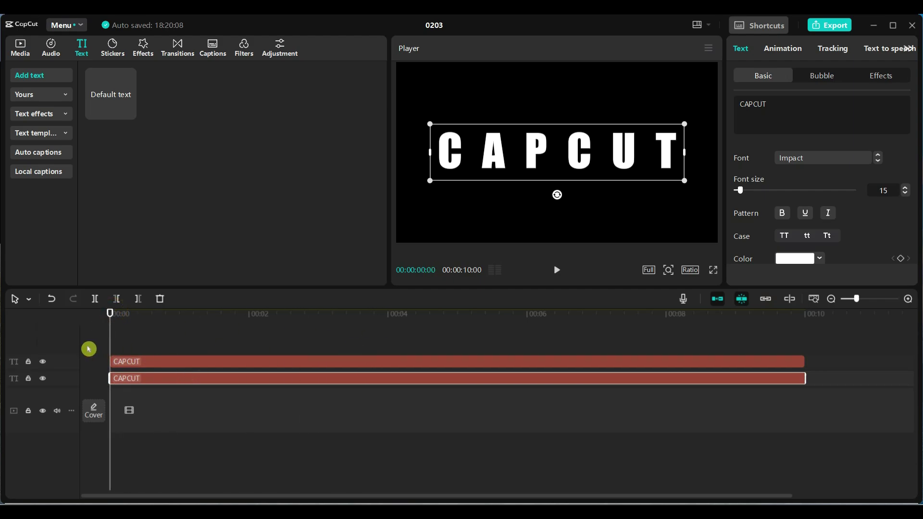
{"action": "right_click", "coordinate": [192, 382]}
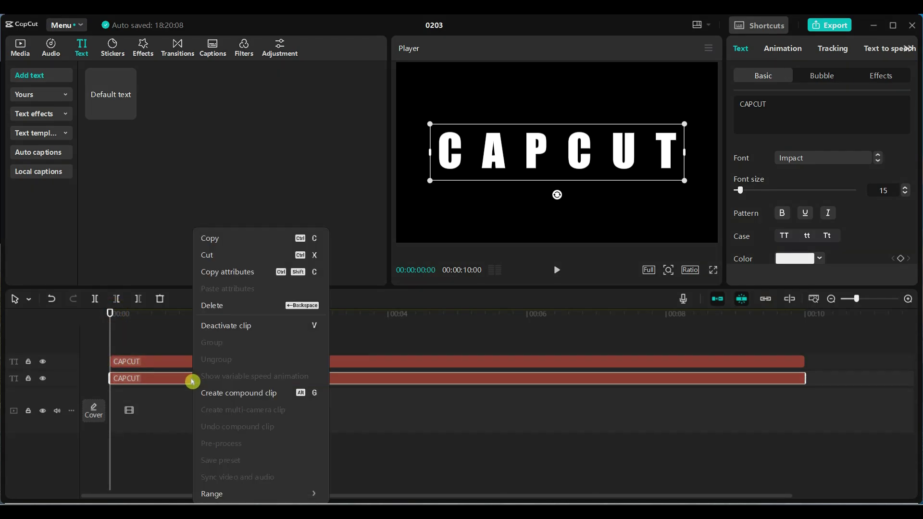
{"action": "left_click", "coordinate": [257, 402]}
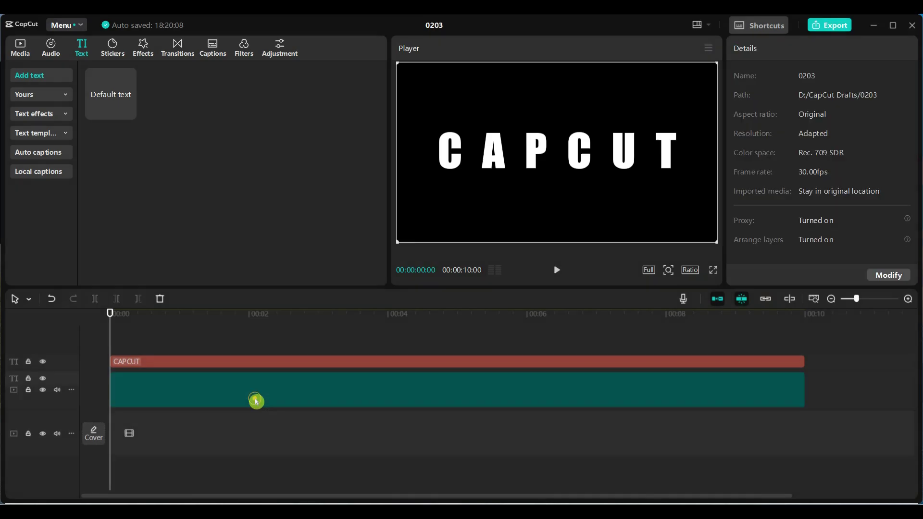
Convert the upper CAPCUT clip into a compound clip too, then show the effects library
{"action": "left_click", "coordinate": [150, 363]}
{"action": "right_click", "coordinate": [154, 366]}
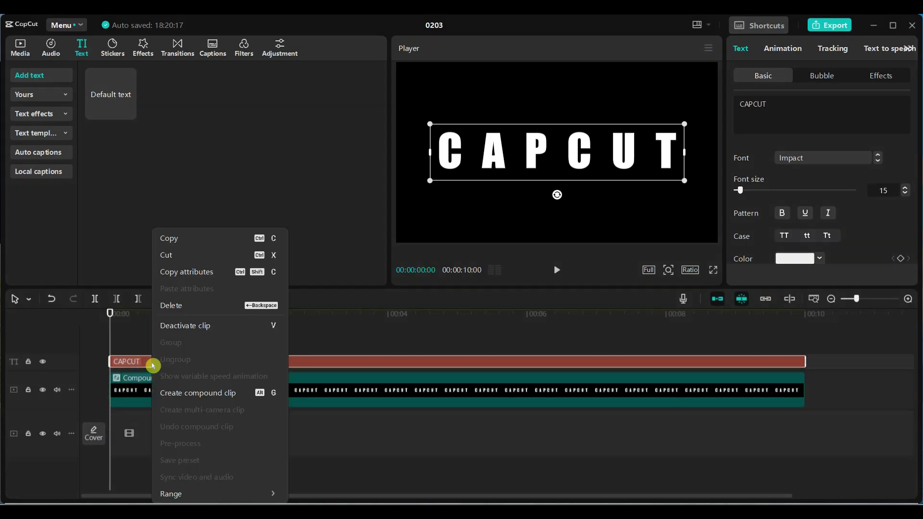
{"action": "left_click", "coordinate": [201, 393]}
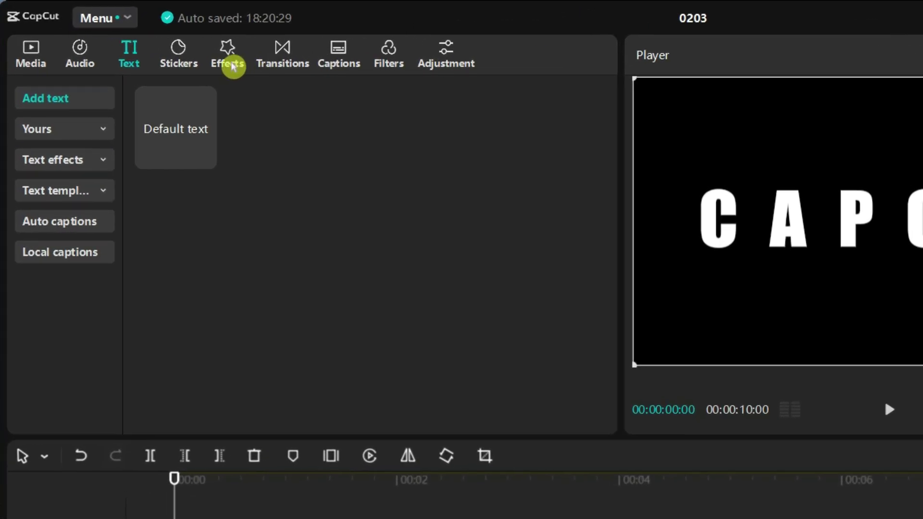
{"action": "left_click", "coordinate": [146, 55]}
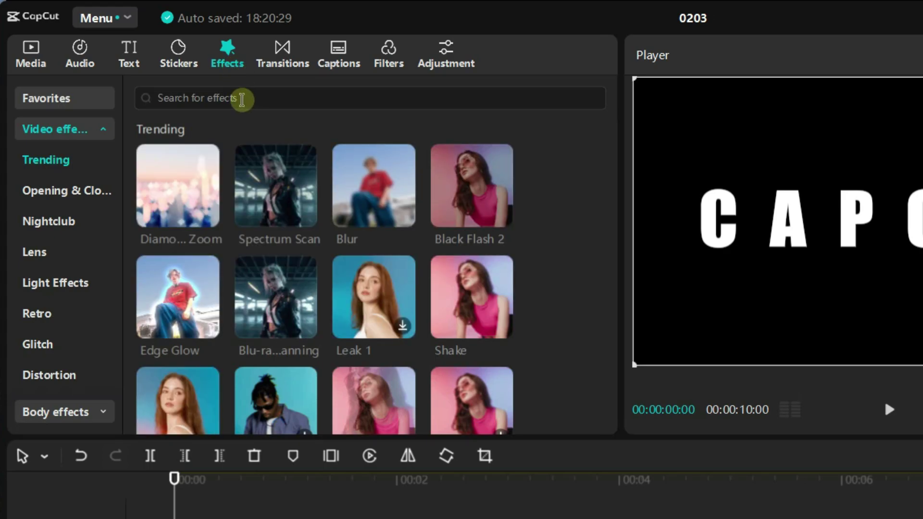
Search the effects library for Mirror and apply it to Compound clip2
{"action": "left_click", "coordinate": [242, 100]}
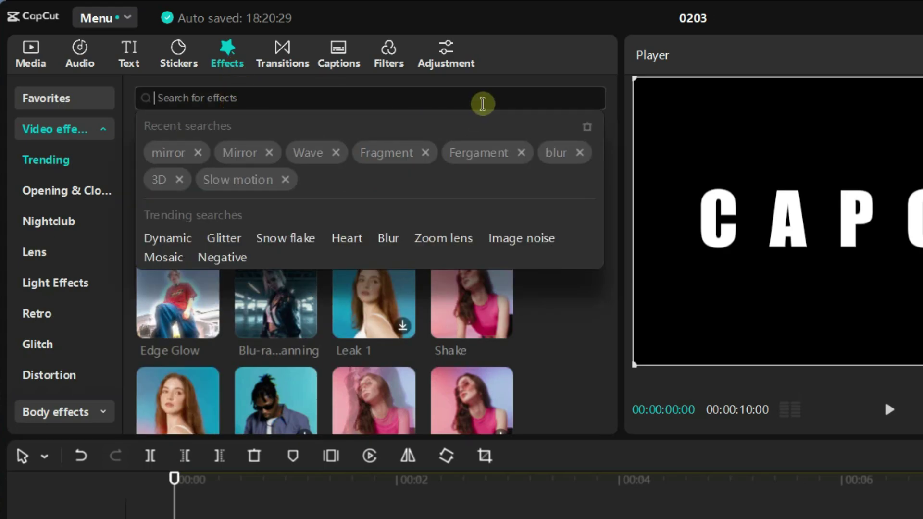
{"action": "type", "text": "Mirror"}
{"action": "key", "text": "Return"}
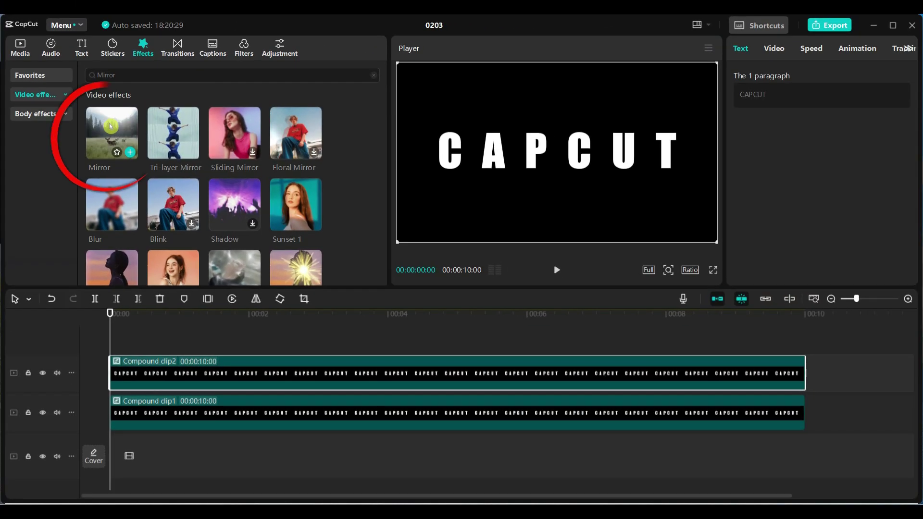
{"action": "left_click_drag", "start_coordinate": [110, 126], "coordinate": [133, 373]}
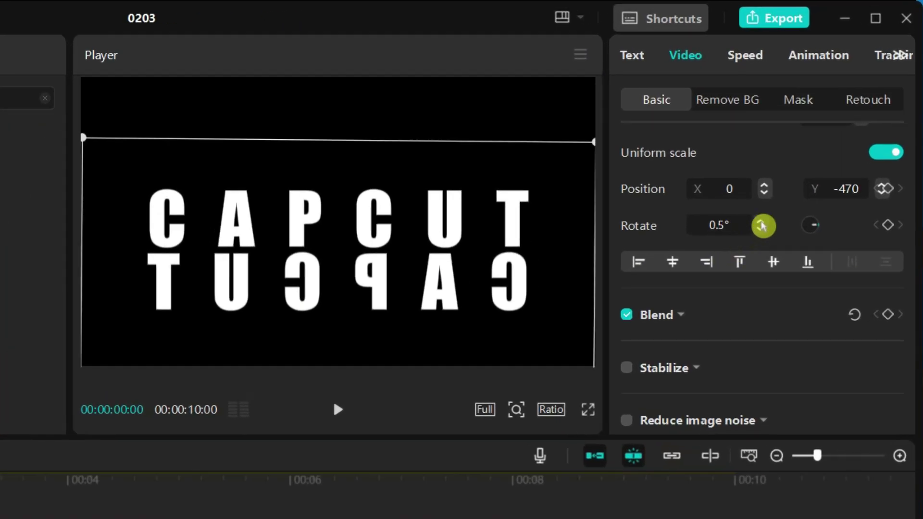
Rotate the mirrored text 180° and nudge it slightly lower in the preview
{"action": "left_click_drag", "start_coordinate": [762, 226], "coordinate": [762, 226]}
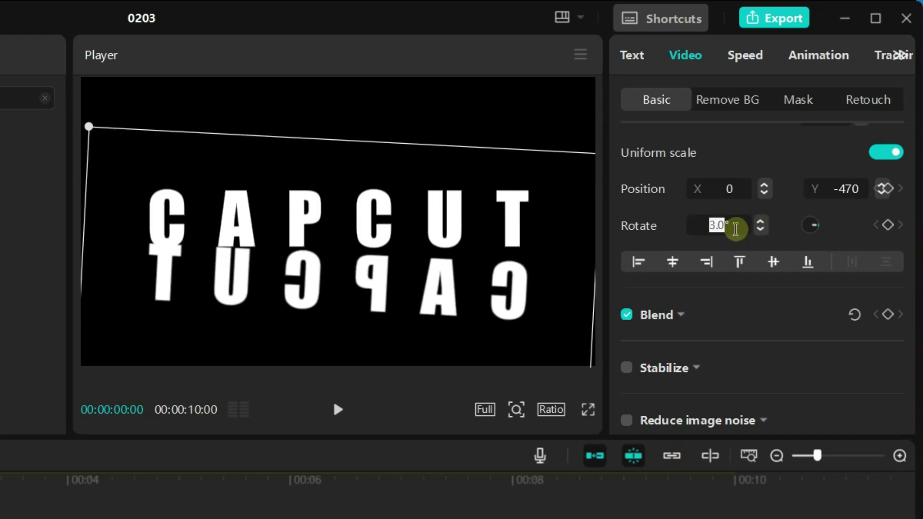
{"action": "type", "text": "0"}
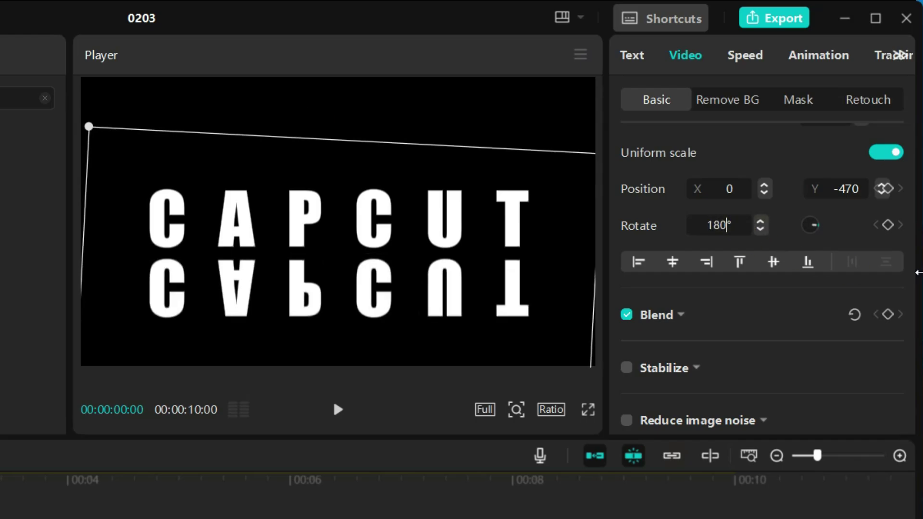
{"action": "key", "text": "Return"}
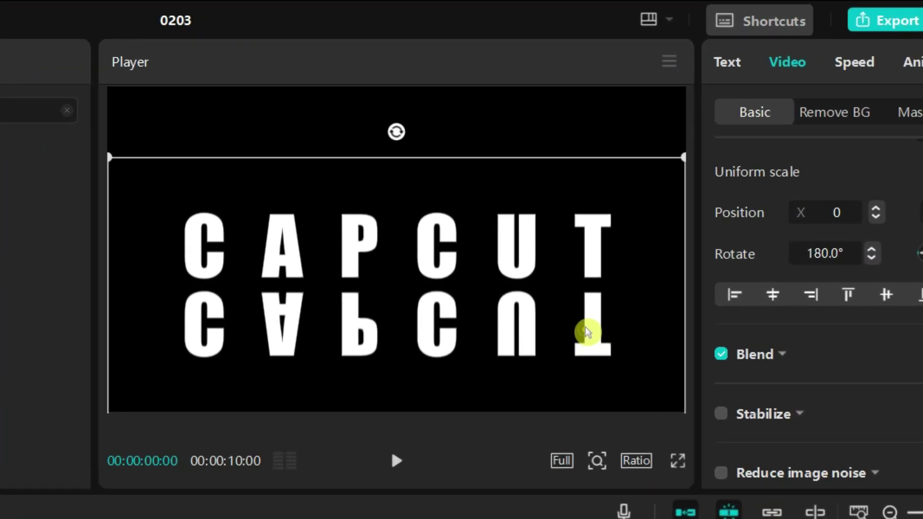
{"action": "left_click_drag", "start_coordinate": [627, 224], "coordinate": [627, 224]}
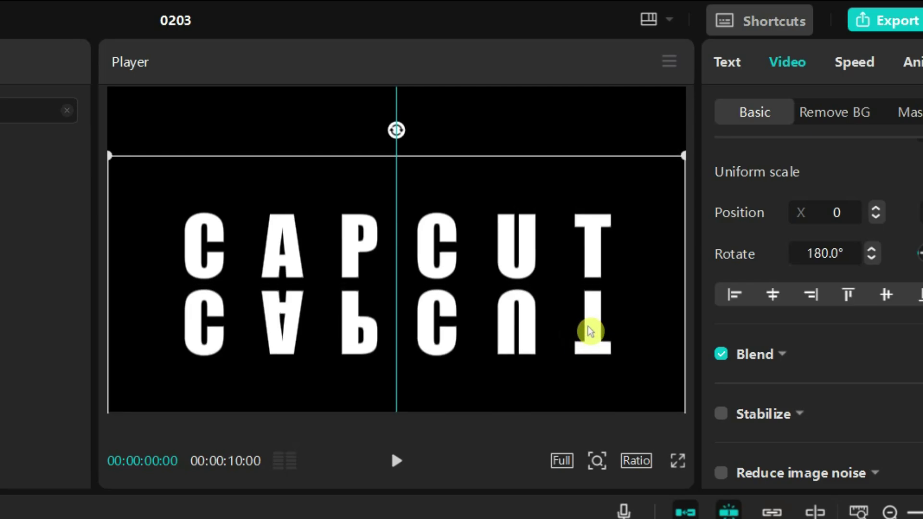
{"action": "left_click_drag", "start_coordinate": [588, 331], "coordinate": [590, 334]}
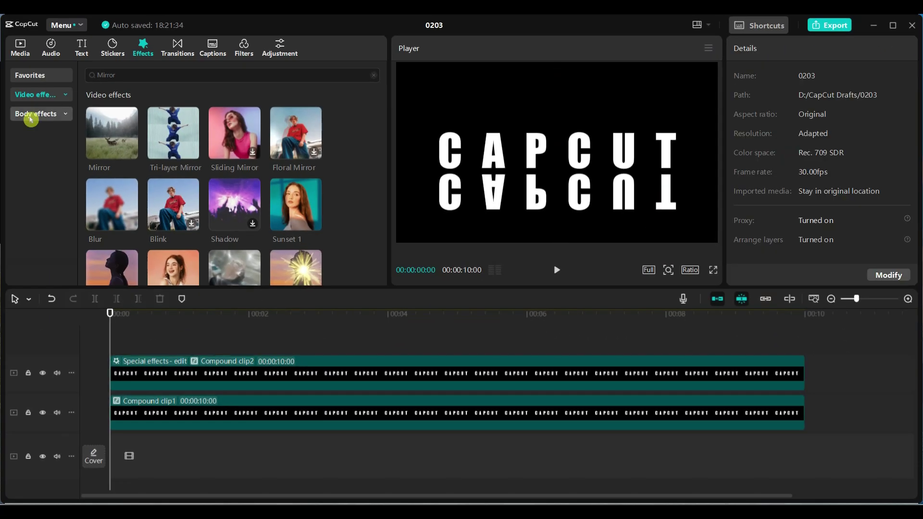
Place the mountain-lake video on track 3, trimmed to 10 seconds
{"action": "left_click", "coordinate": [21, 49]}
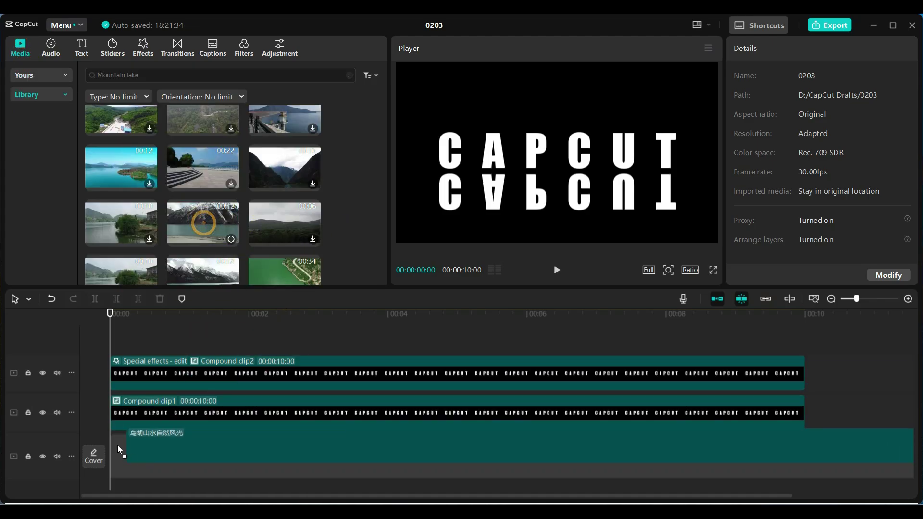
{"action": "left_click_drag", "start_coordinate": [179, 409], "coordinate": [109, 451]}
{"action": "key", "text": "ctrl+minus"}
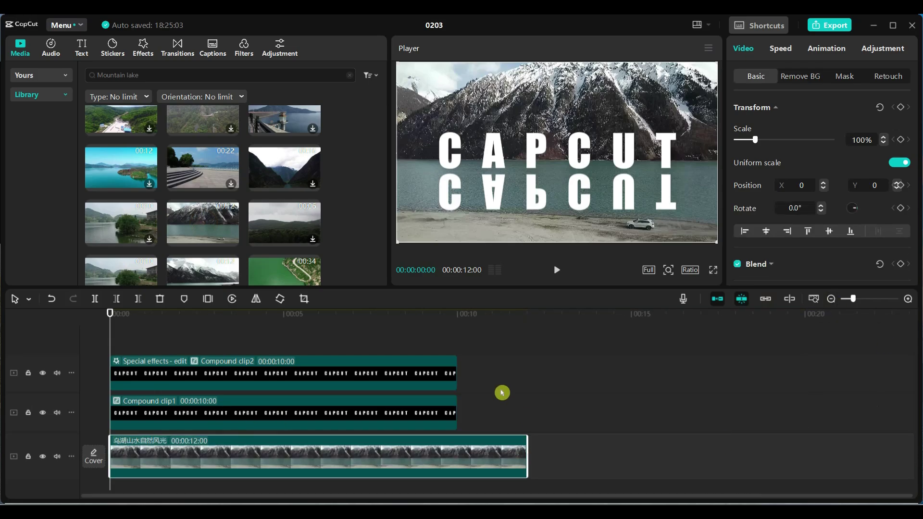
{"action": "left_click_drag", "start_coordinate": [528, 459], "coordinate": [457, 459]}
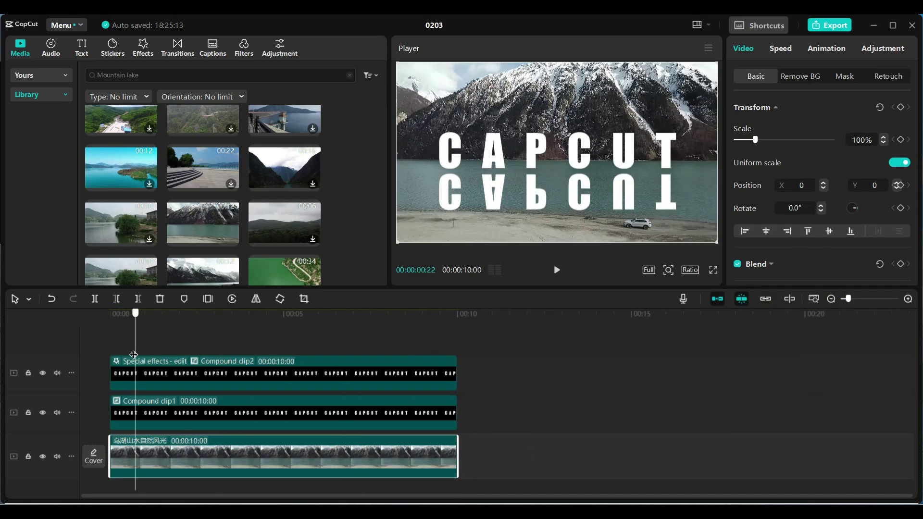
{"action": "left_click", "coordinate": [491, 416]}
Move both CAPCUT text layers lower over the lake and play back to check
{"action": "left_click_drag", "start_coordinate": [509, 417], "coordinate": [417, 373]}
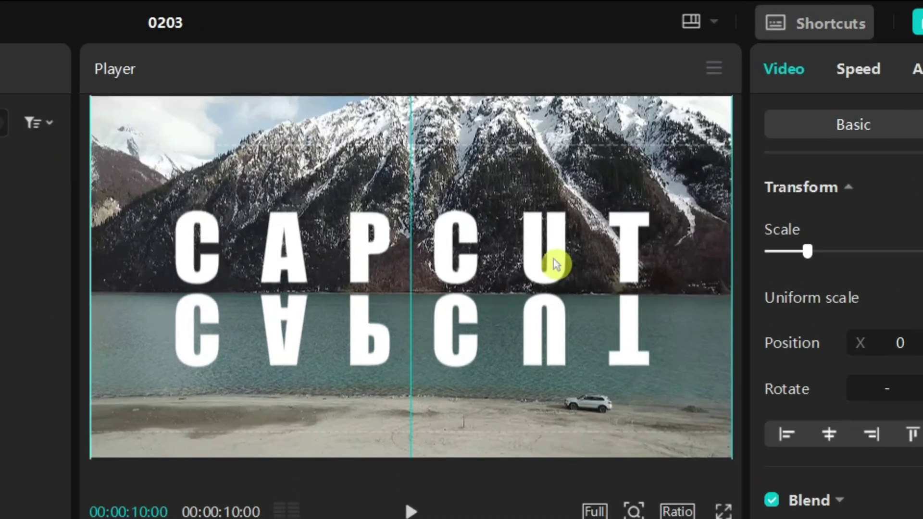
{"action": "left_click_drag", "start_coordinate": [553, 259], "coordinate": [554, 266]}
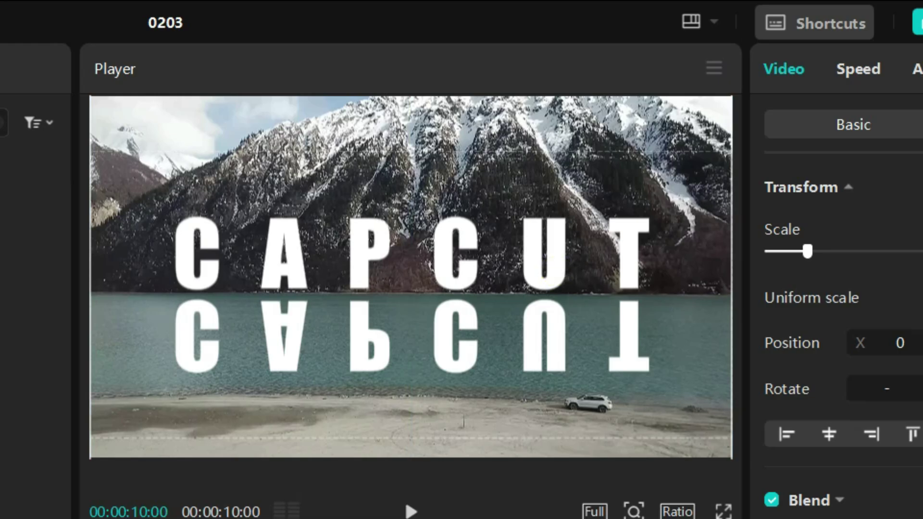
{"action": "key", "text": "space"}
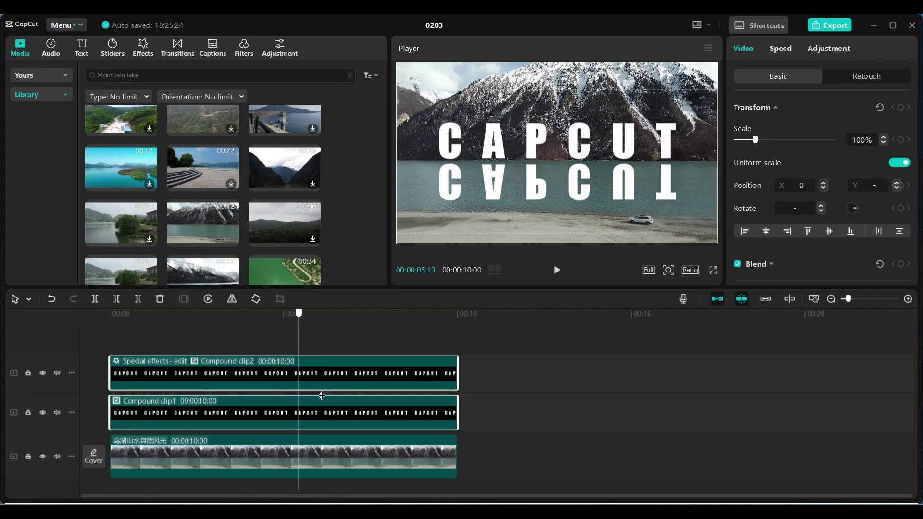
{"action": "key", "text": "Home"}
{"action": "left_click", "coordinate": [242, 371]}
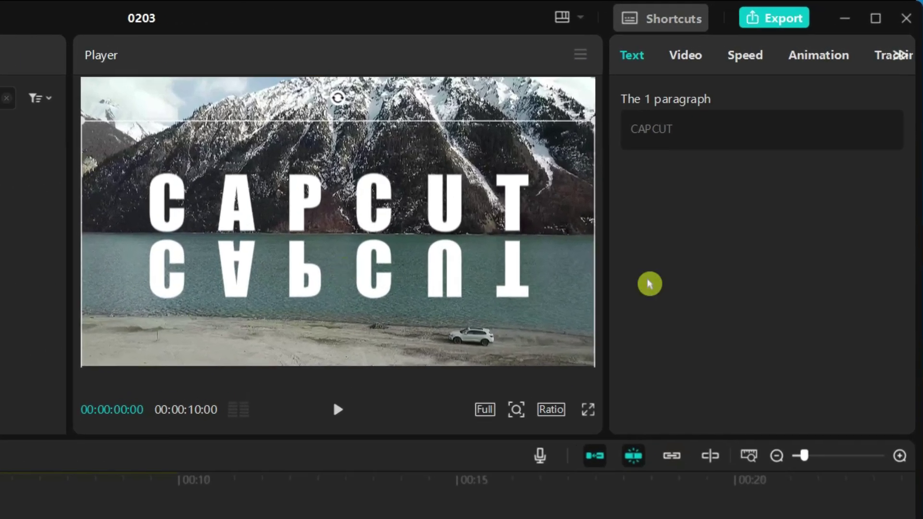
Give the reflected CAPCUT clip Overlay blend mode at 29% opacity and scrub to preview
{"action": "left_click", "coordinate": [682, 64]}
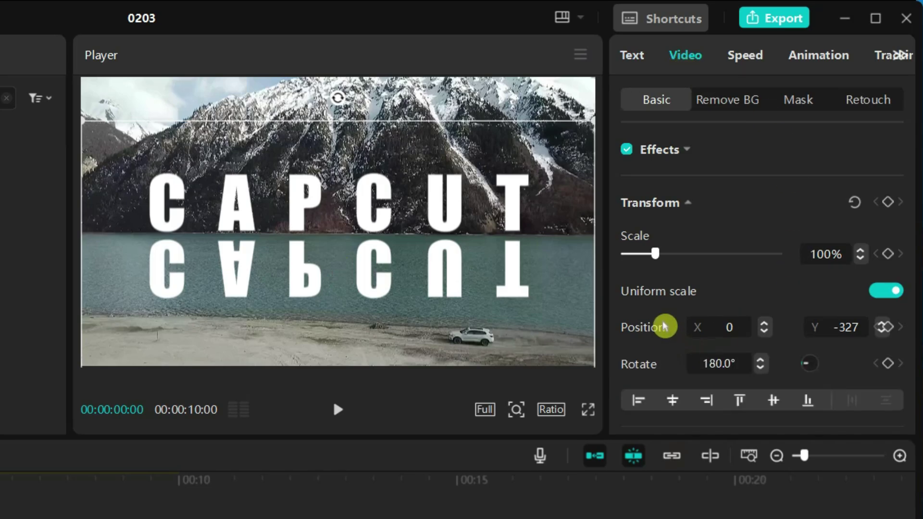
{"action": "scroll", "coordinate": [701, 285], "scroll_direction": "down", "scroll_amount": 1}
{"action": "scroll", "coordinate": [700, 284], "scroll_direction": "down", "scroll_amount": 3}
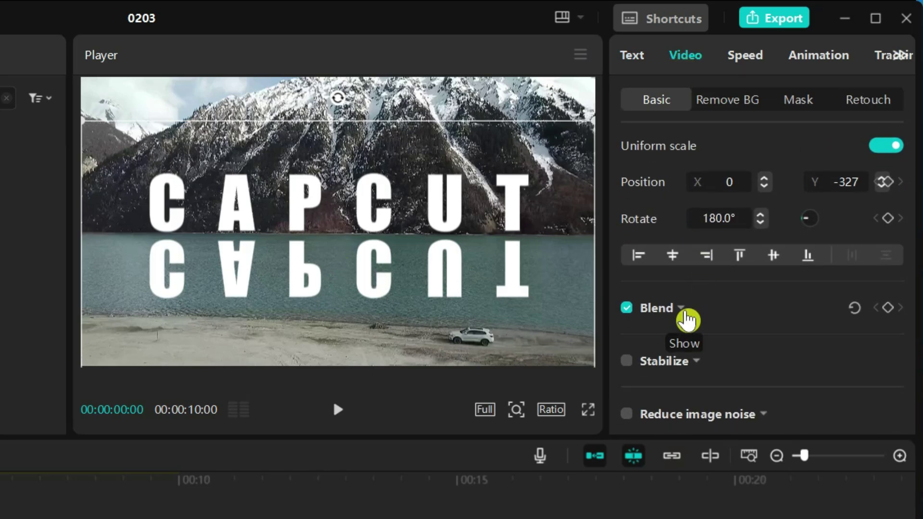
{"action": "left_click", "coordinate": [685, 315]}
{"action": "scroll", "coordinate": [726, 190], "scroll_direction": "down", "scroll_amount": 2}
{"action": "left_click", "coordinate": [726, 134]}
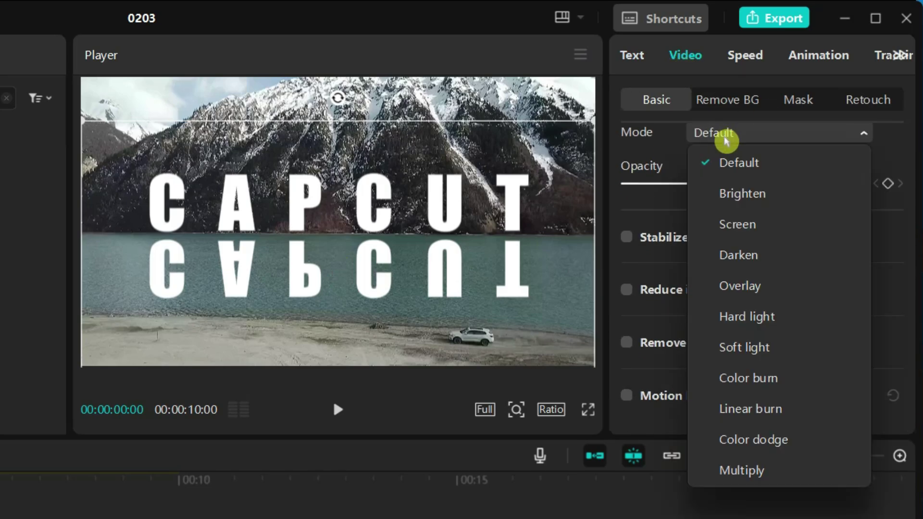
{"action": "left_click", "coordinate": [743, 292]}
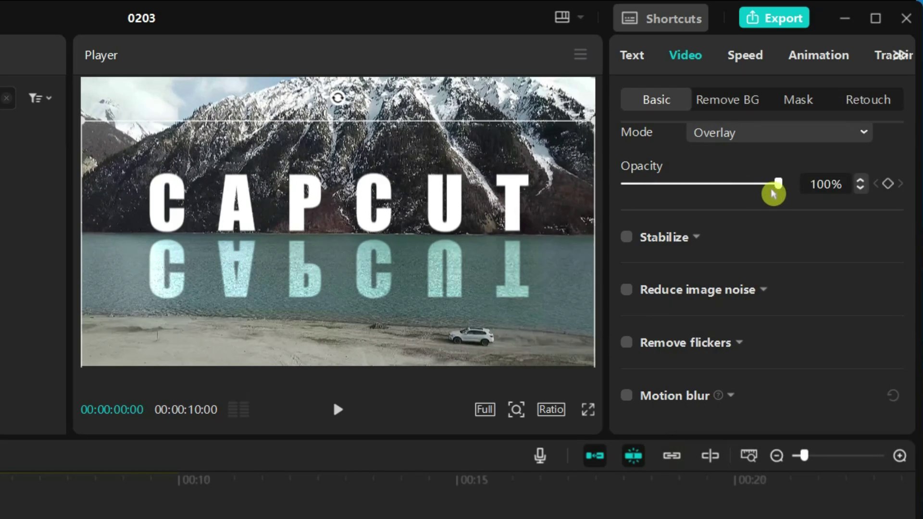
{"action": "left_click_drag", "start_coordinate": [779, 192], "coordinate": [695, 191]}
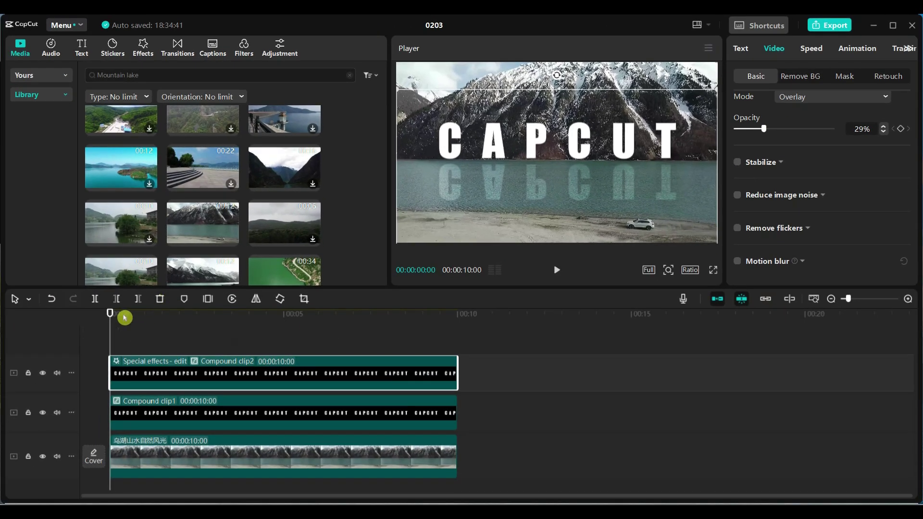
{"action": "left_click_drag", "start_coordinate": [109, 314], "coordinate": [356, 315]}
Search for the Ripple effect and add it over the reflection clip
{"action": "left_click", "coordinate": [572, 221]}
{"action": "left_click", "coordinate": [144, 55]}
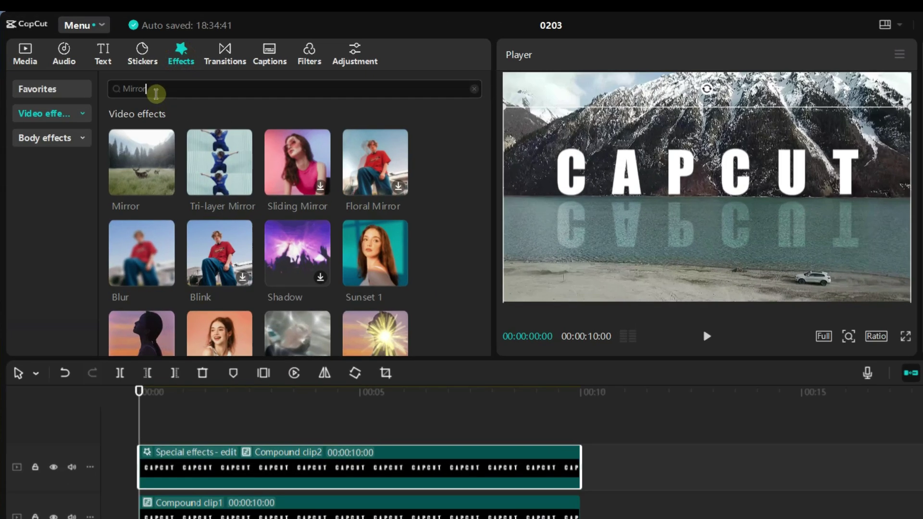
{"action": "double_click", "coordinate": [123, 77]}
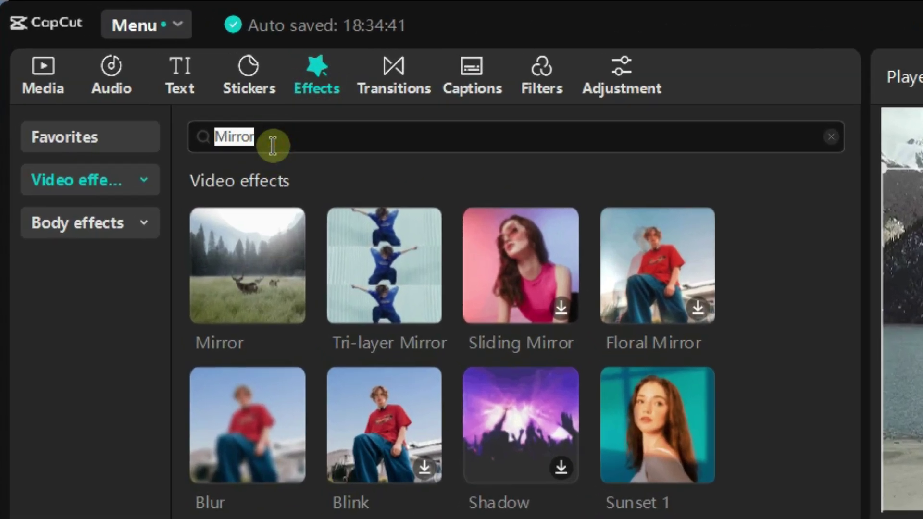
{"action": "type", "text": "Ripple"}
{"action": "key", "text": "Return"}
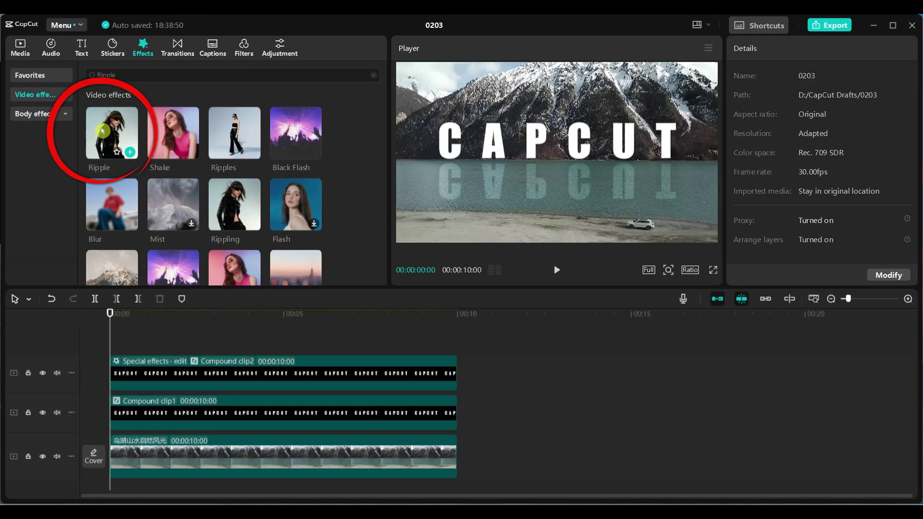
{"action": "left_click_drag", "start_coordinate": [104, 130], "coordinate": [121, 372]}
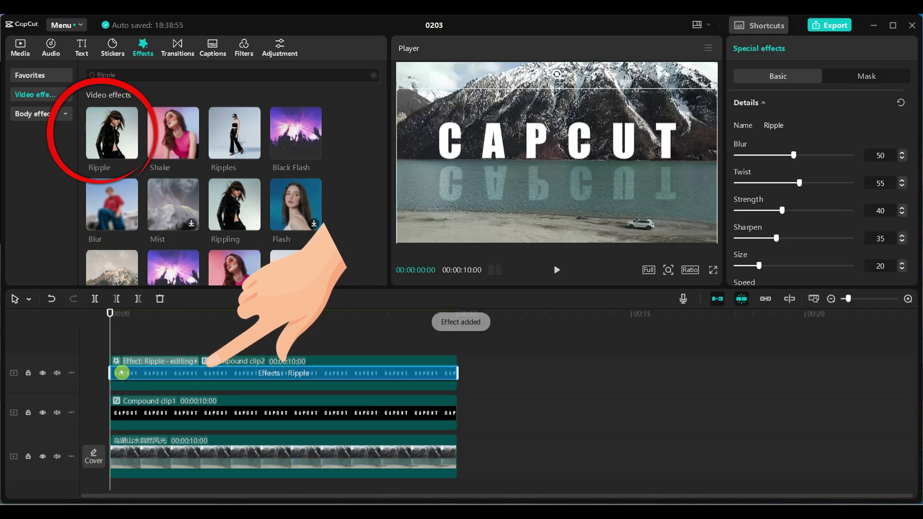
{"action": "key", "text": "space"}
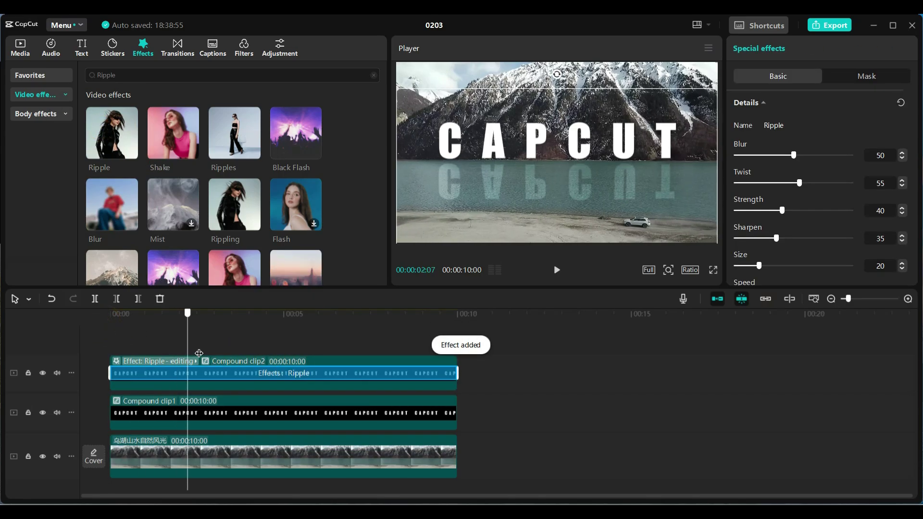
Set the ripple Strength to 0 and Twist to 20, then play back the reflection
{"action": "left_click", "coordinate": [226, 366]}
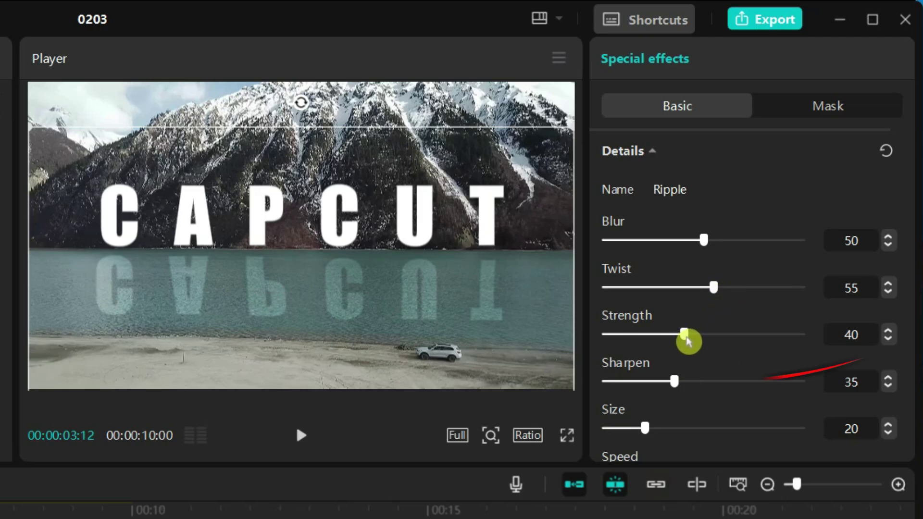
{"action": "left_click_drag", "start_coordinate": [685, 337], "coordinate": [605, 337]}
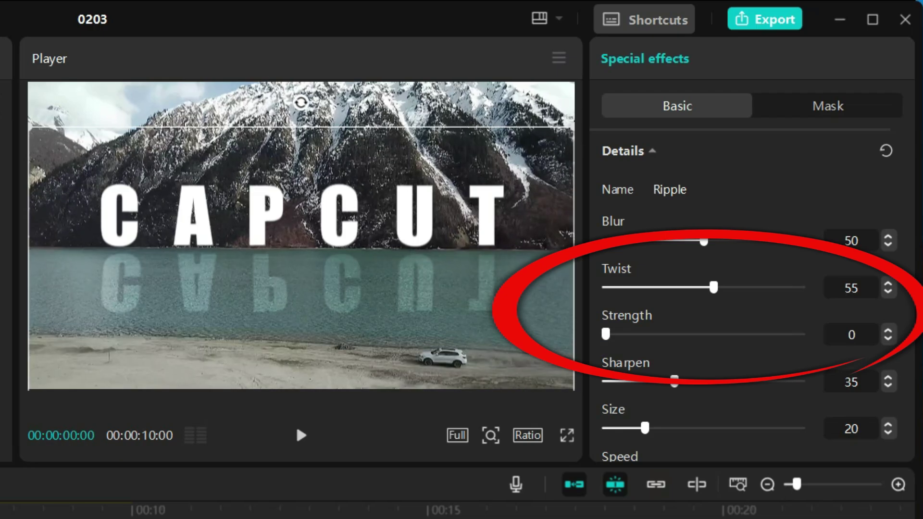
{"action": "left_click", "coordinate": [719, 344]}
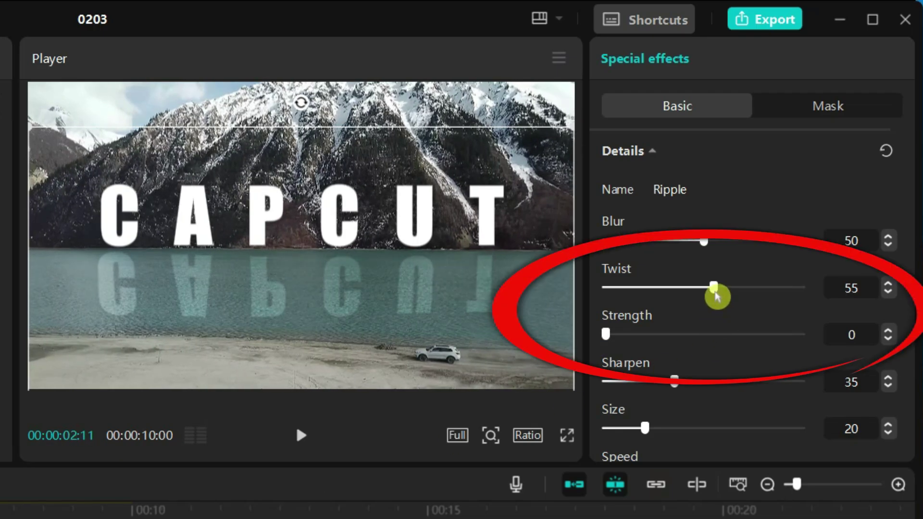
{"action": "left_click_drag", "start_coordinate": [688, 297], "coordinate": [648, 303]}
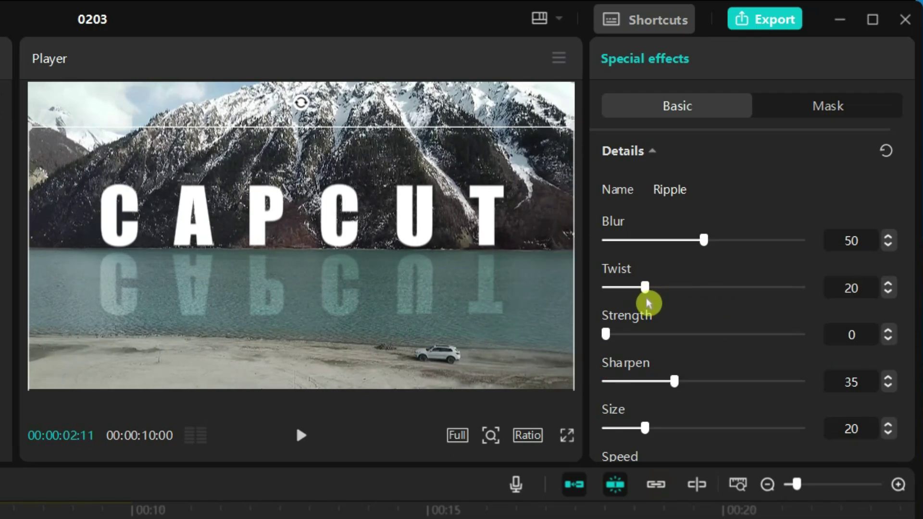
{"action": "left_click", "coordinate": [302, 435]}
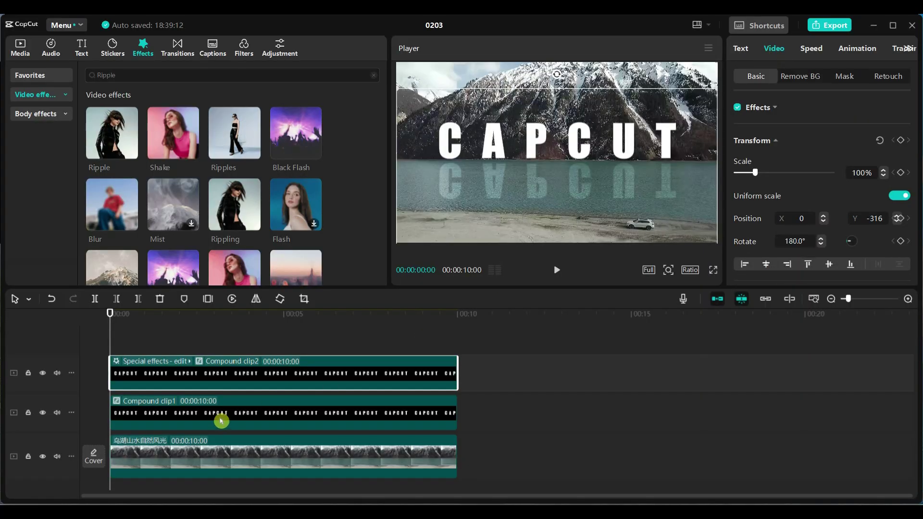
Add a horizontal mask to the upright CAPCUT clip, flipped 180° and lowered to hide the text
{"action": "left_click", "coordinate": [220, 418]}
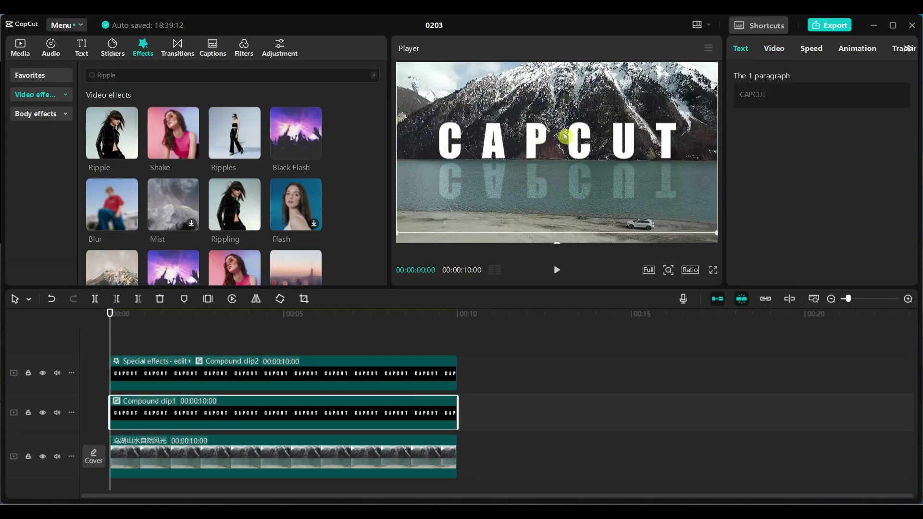
{"action": "left_click", "coordinate": [775, 48]}
{"action": "left_click", "coordinate": [799, 148]}
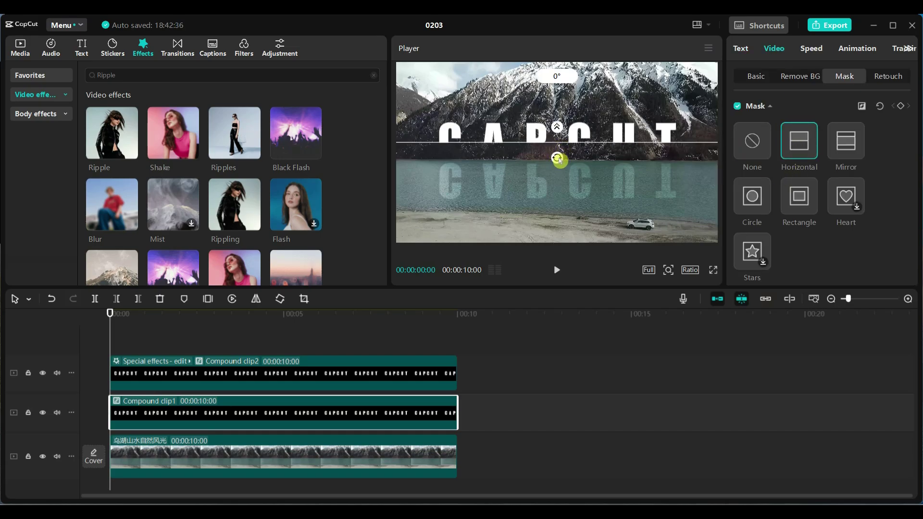
{"action": "left_click_drag", "start_coordinate": [559, 160], "coordinate": [552, 101]}
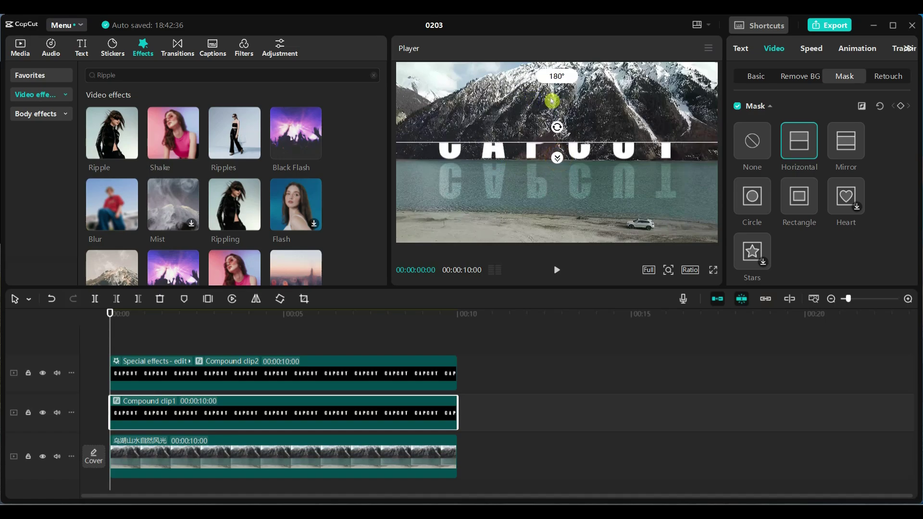
{"action": "left_click_drag", "start_coordinate": [552, 101], "coordinate": [597, 165]}
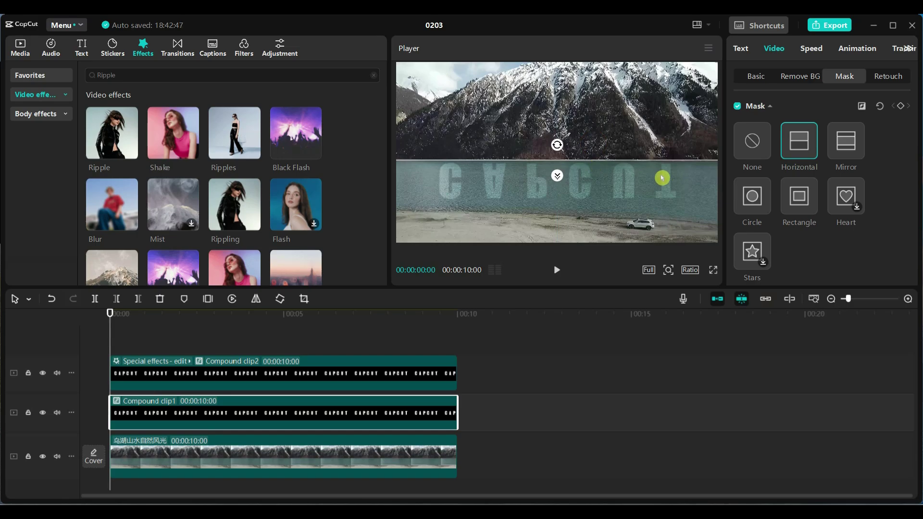
{"action": "scroll", "coordinate": [917, 247], "scroll_direction": "down", "scroll_amount": 2}
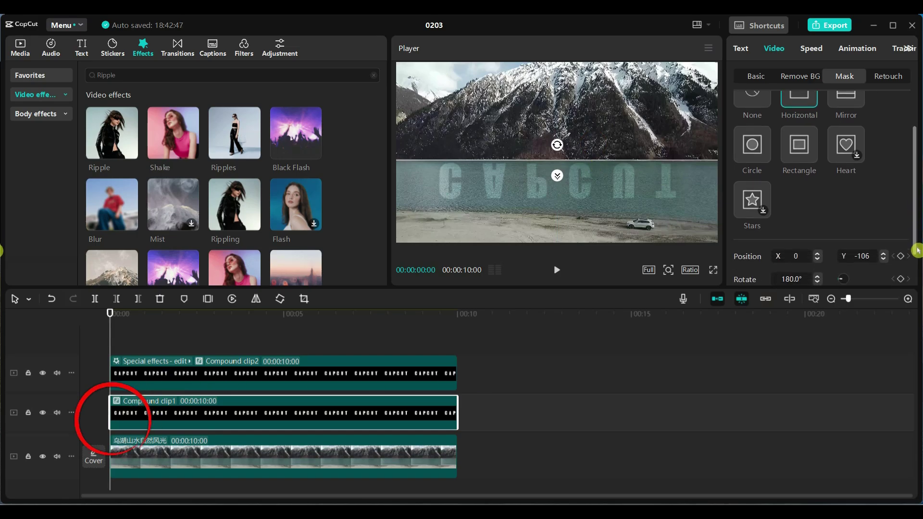
{"action": "scroll", "coordinate": [918, 266], "scroll_direction": "down", "scroll_amount": 1}
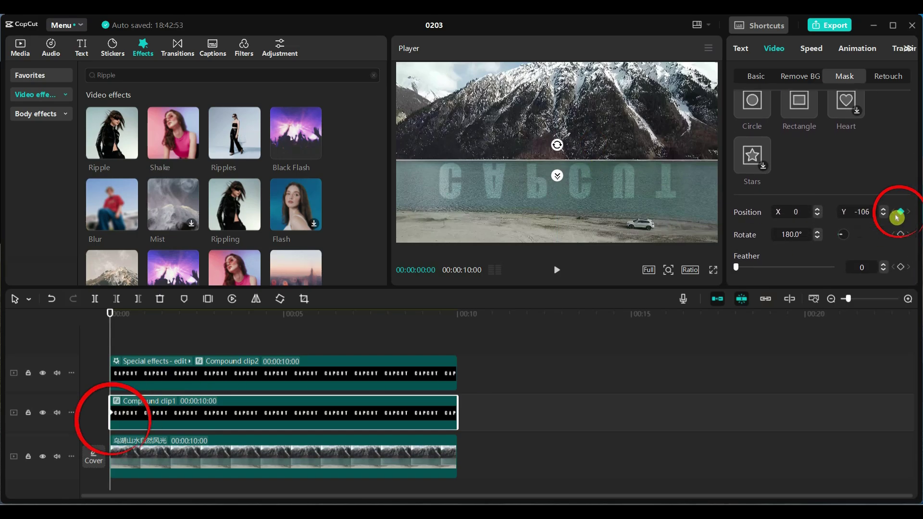
At about 3 seconds, raise the mask to reveal the whole CAPCUT title
{"action": "mouse_move", "coordinate": [113, 313]}
{"action": "left_mouse_down"}
{"action": "mouse_move", "coordinate": [155, 328]}
{"action": "mouse_move", "coordinate": [214, 328]}
{"action": "left_mouse_up"}
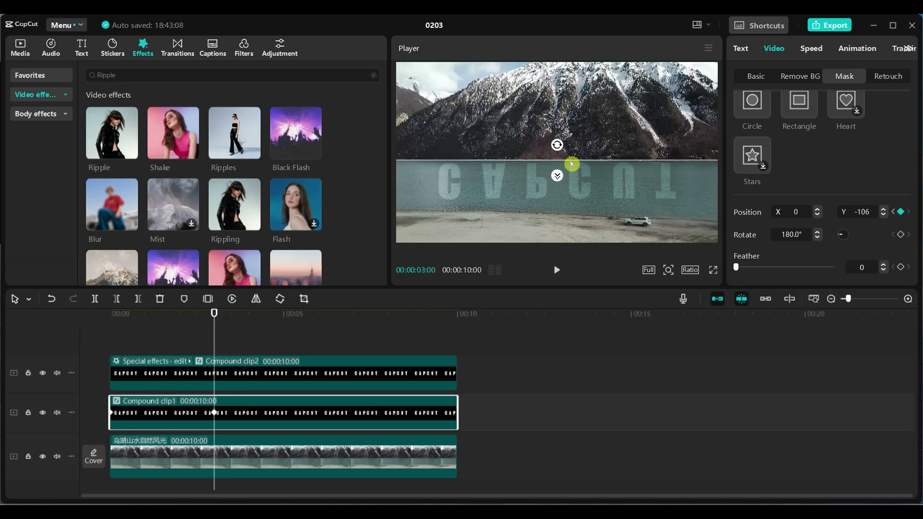
{"action": "left_click_drag", "start_coordinate": [571, 164], "coordinate": [576, 123]}
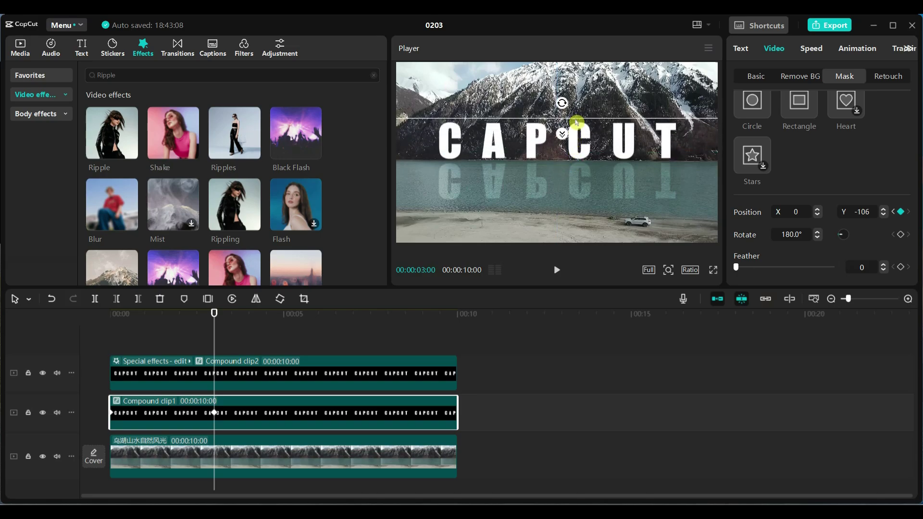
{"action": "key", "text": "Home"}
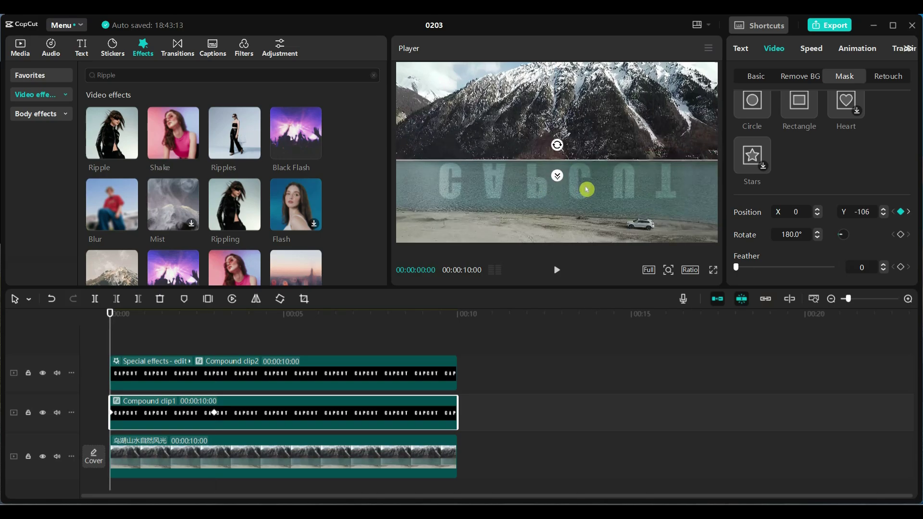
Add a horizontal mask to the reflection clip, flipped 180°
{"action": "left_click", "coordinate": [252, 377]}
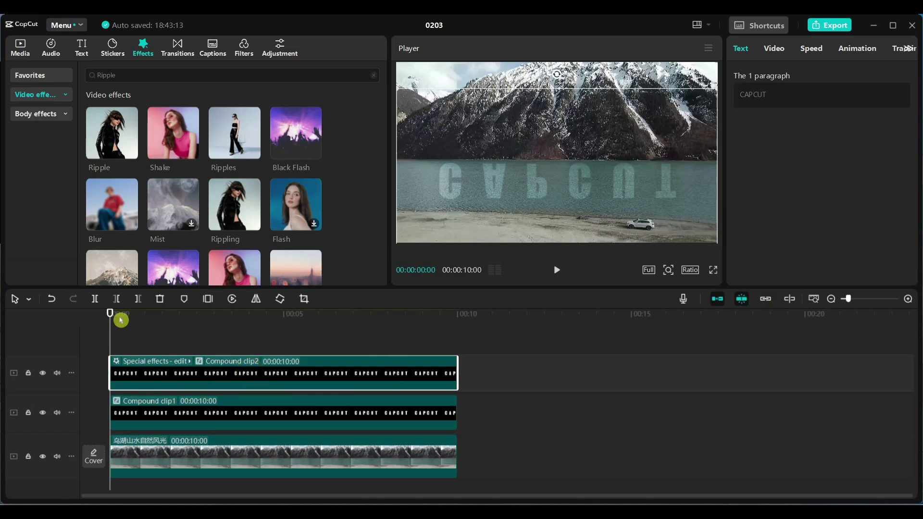
{"action": "left_click", "coordinate": [783, 52]}
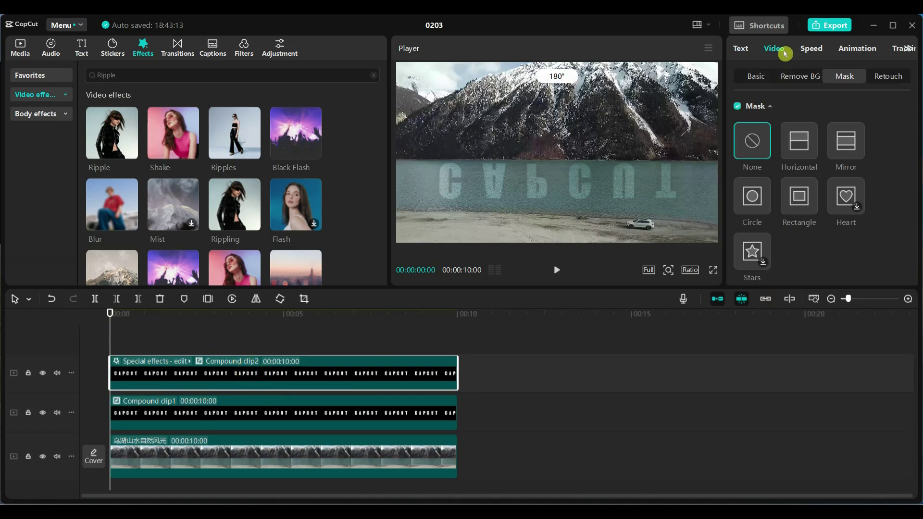
{"action": "left_click", "coordinate": [801, 146]}
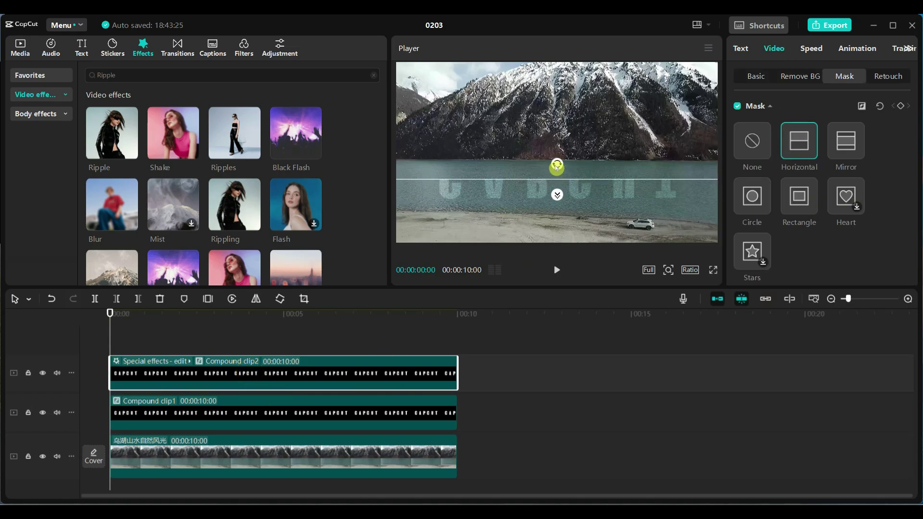
{"action": "left_click_drag", "start_coordinate": [560, 167], "coordinate": [561, 244]}
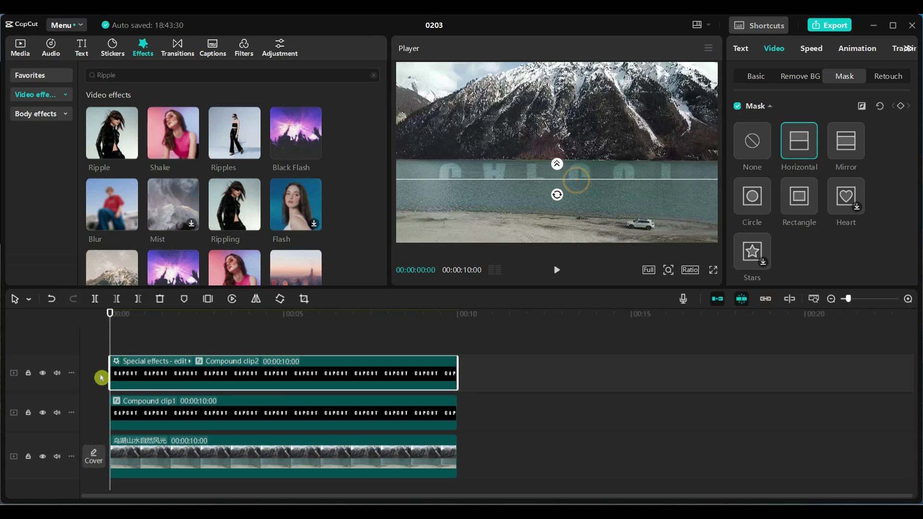
{"action": "left_click_drag", "start_coordinate": [598, 182], "coordinate": [599, 164]}
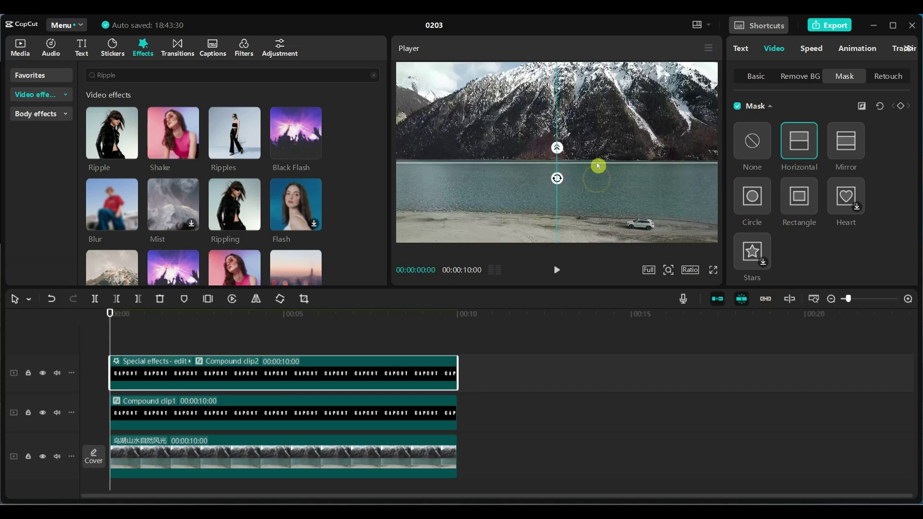
{"action": "scroll", "coordinate": [856, 237], "scroll_direction": "down", "scroll_amount": 3}
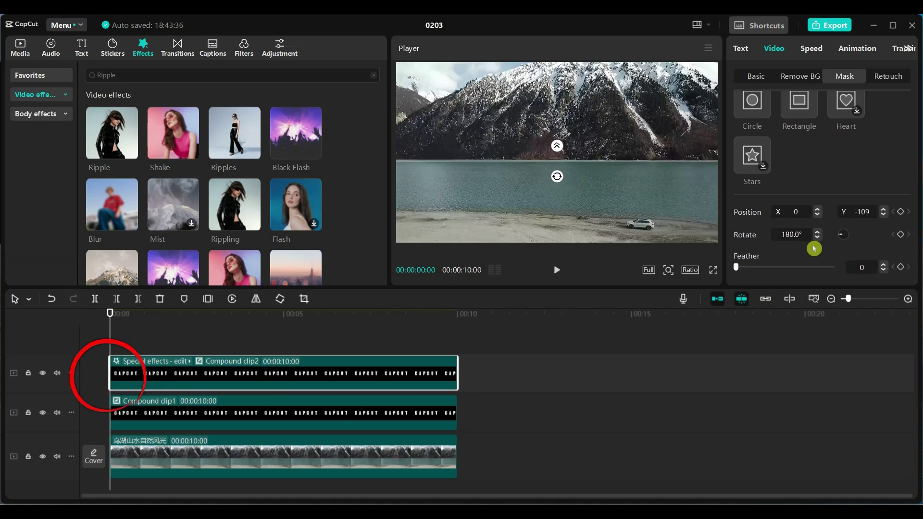
Keyframe the mask position at the start, then lower it at 3 seconds to reveal the reflection
{"action": "left_click", "coordinate": [901, 212]}
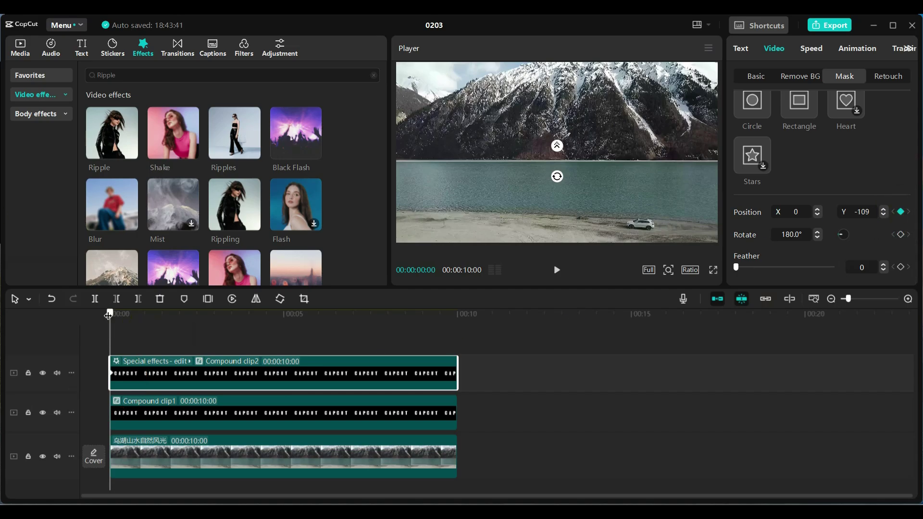
{"action": "left_click_drag", "start_coordinate": [109, 315], "coordinate": [216, 341]}
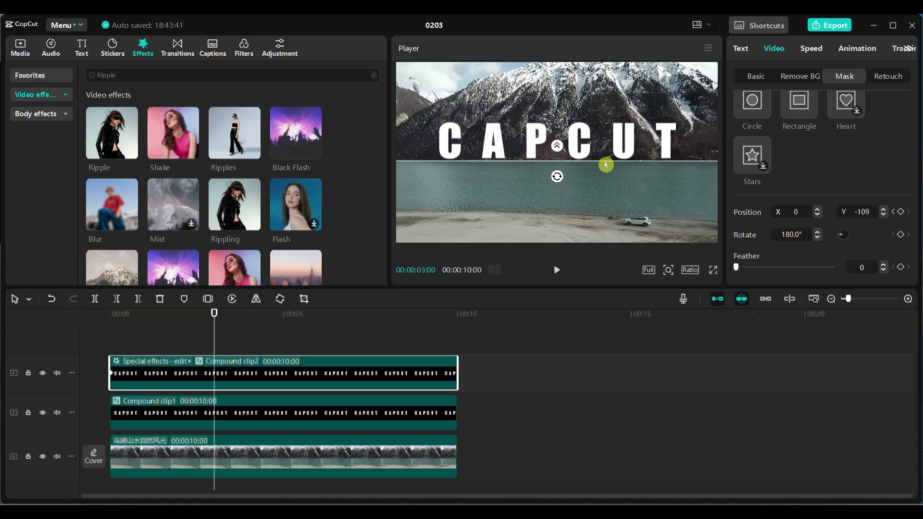
{"action": "left_click_drag", "start_coordinate": [607, 165], "coordinate": [603, 208]}
Play the finished CAPCUT reflection title full screen
{"action": "left_click", "coordinate": [557, 414]}
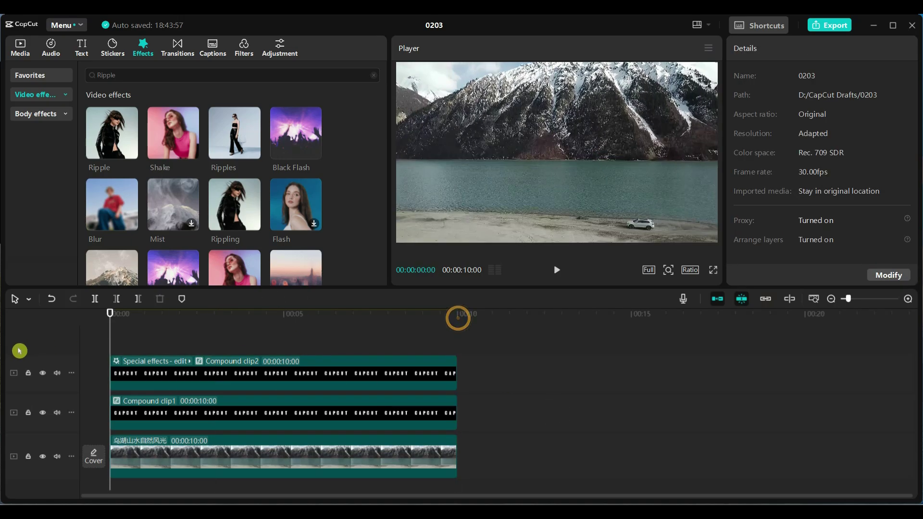